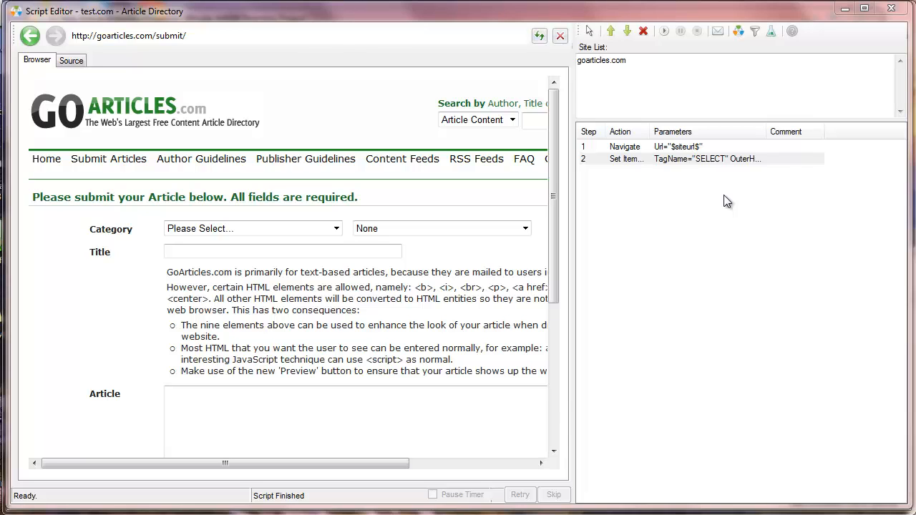
double_click(678, 164)
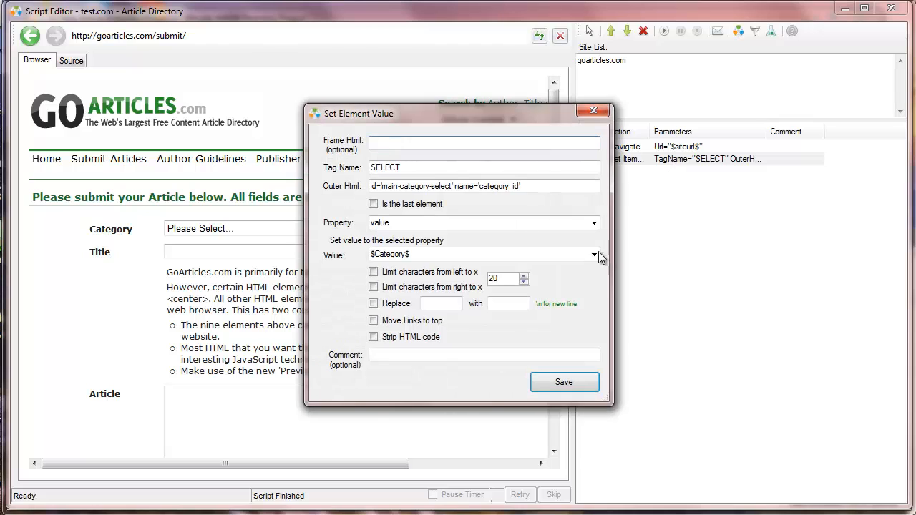
left_click(593, 255)
left_click(429, 315)
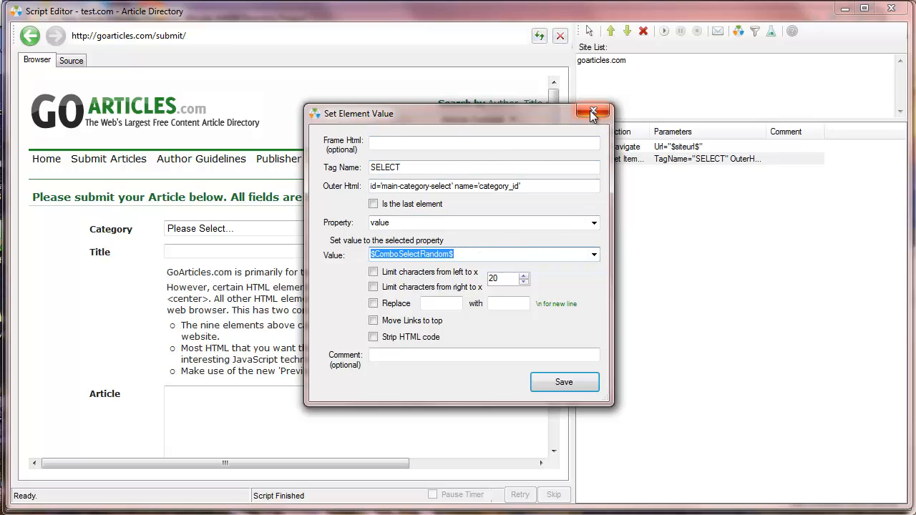
double_click(462, 168)
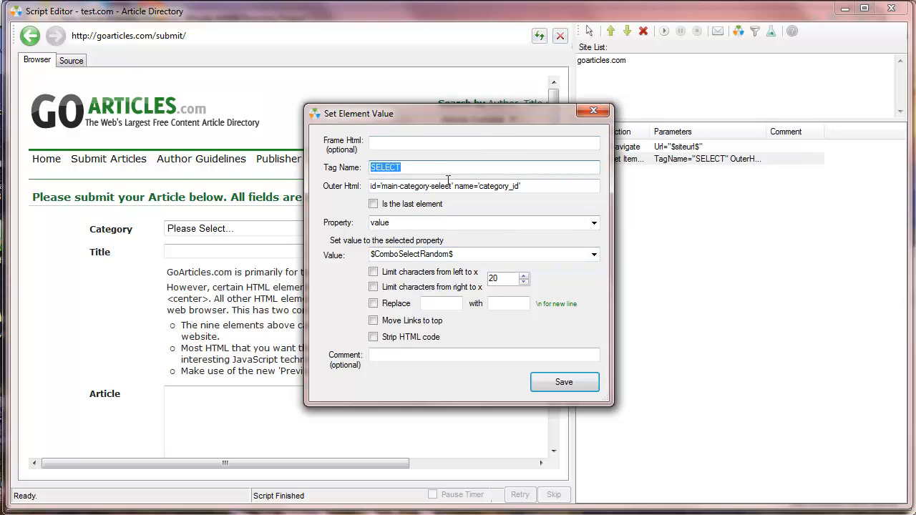
left_click(593, 112)
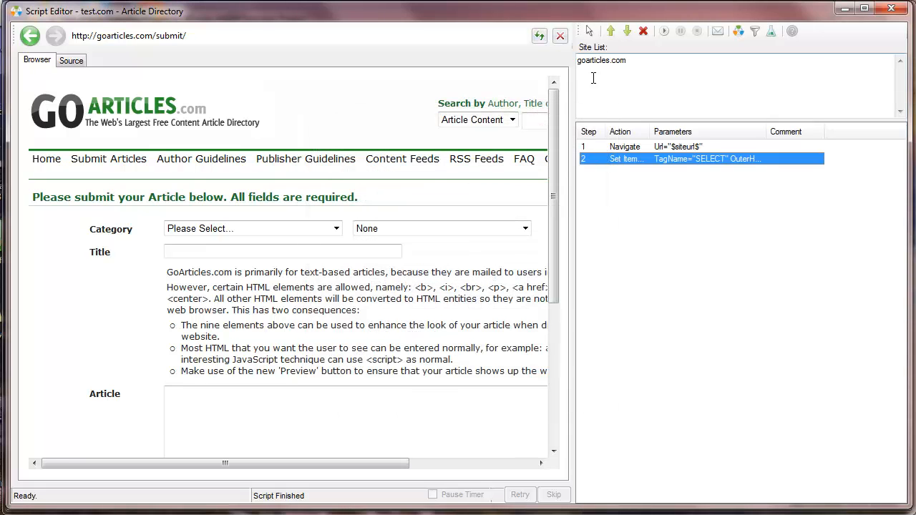
- Add a Set Element Value action for the main Category drop-down with the value $ComboSelectRandom$
left_click(590, 31)
left_click(243, 230)
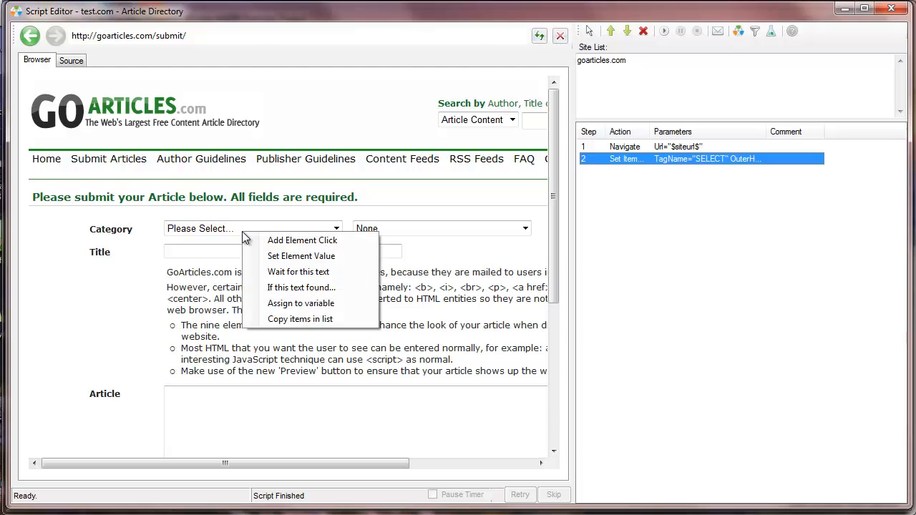
left_click(290, 263)
left_click_drag(475, 255, 379, 254)
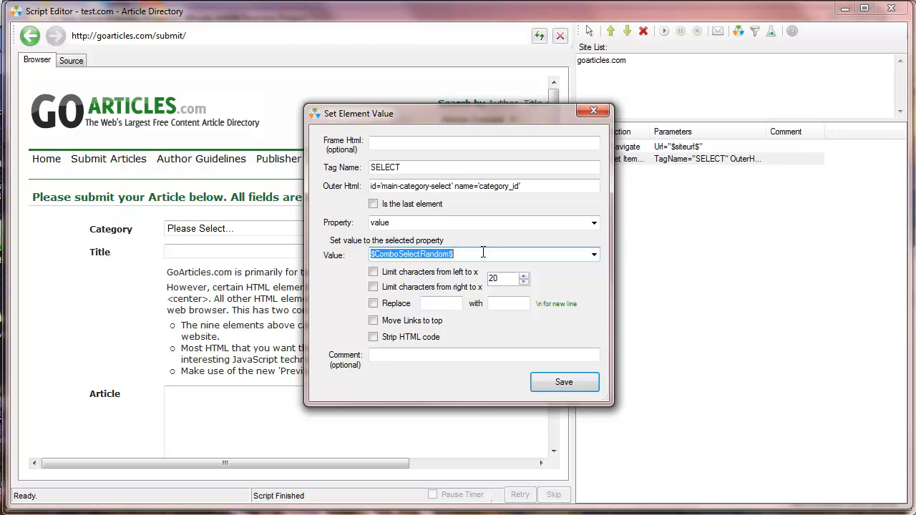
left_click(557, 382)
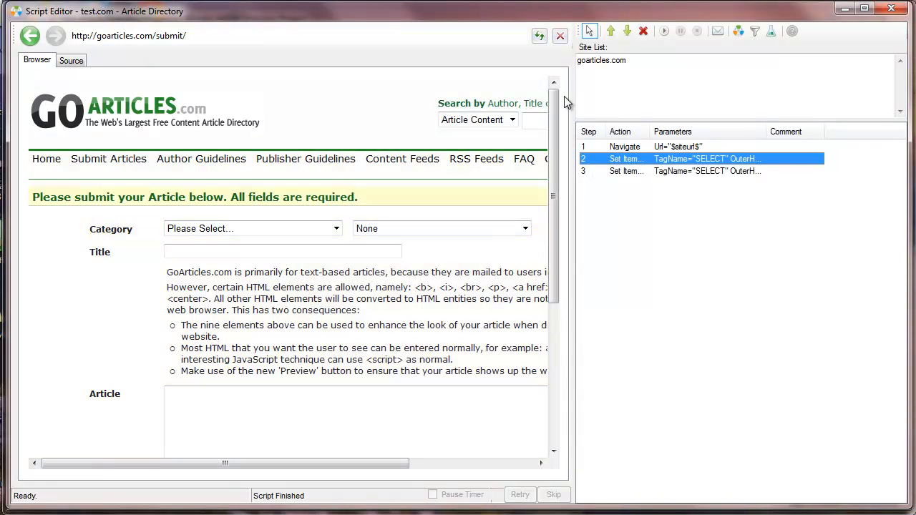
- Run the new random category action alone three times and check the choices in the Category drop-down
right_click(649, 172)
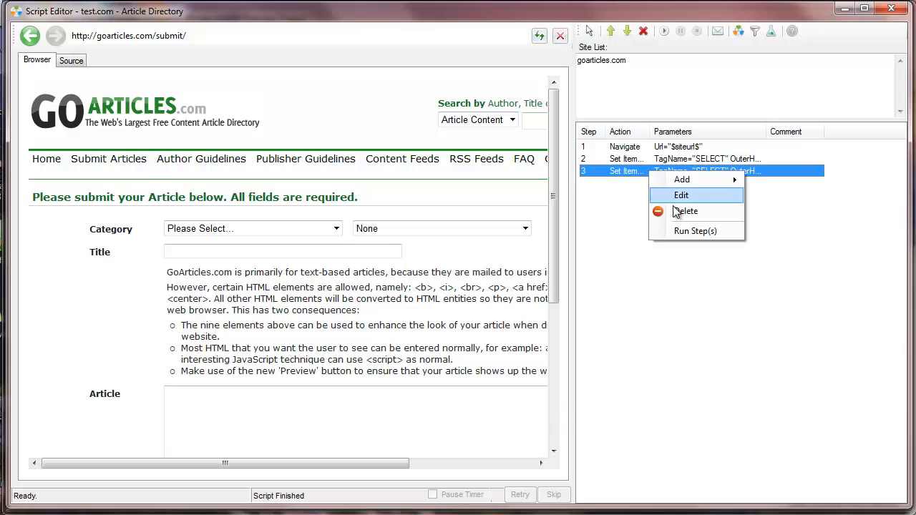
left_click(683, 233)
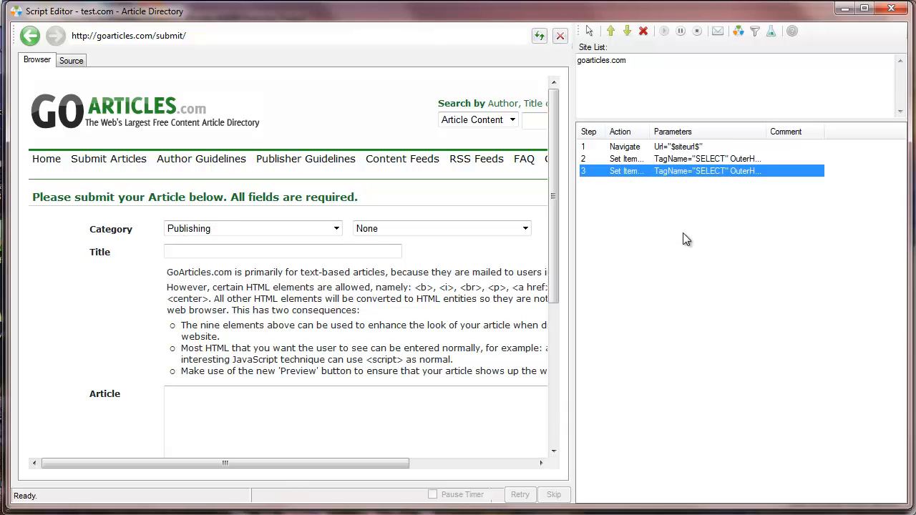
left_click(336, 229)
left_click(336, 230)
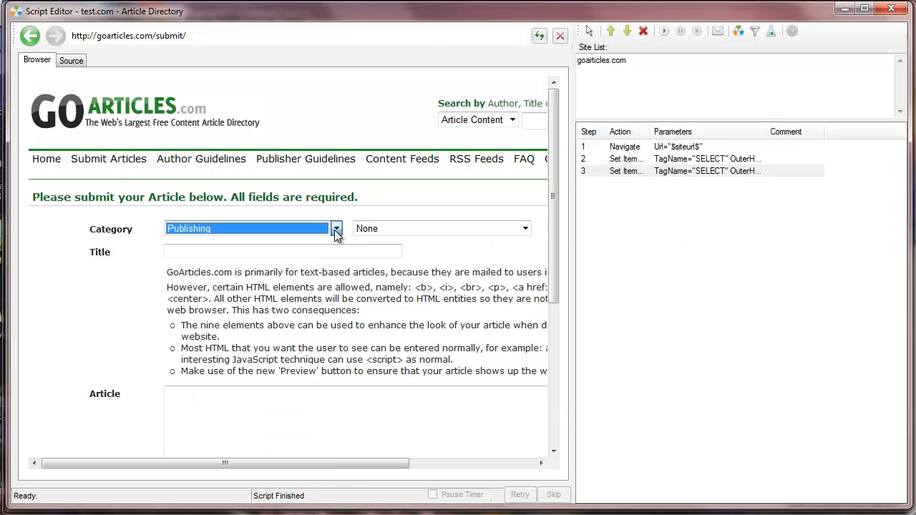
right_click(675, 173)
left_click(713, 230)
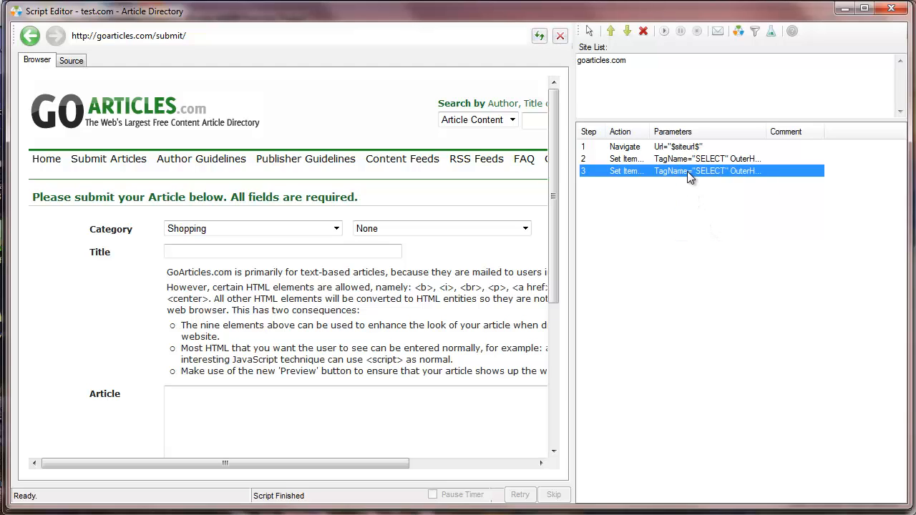
right_click(687, 171)
left_click(714, 228)
left_click(336, 229)
left_click_drag(340, 363, 301, 247)
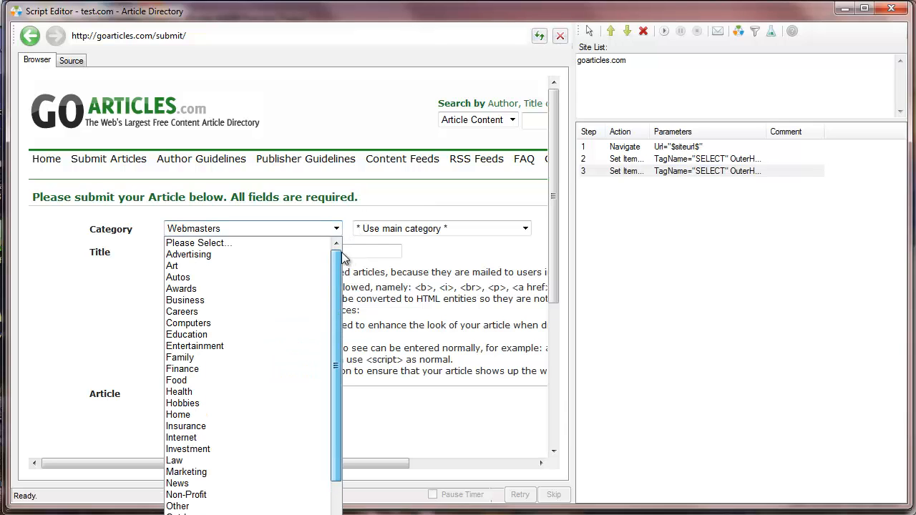
left_click(305, 231)
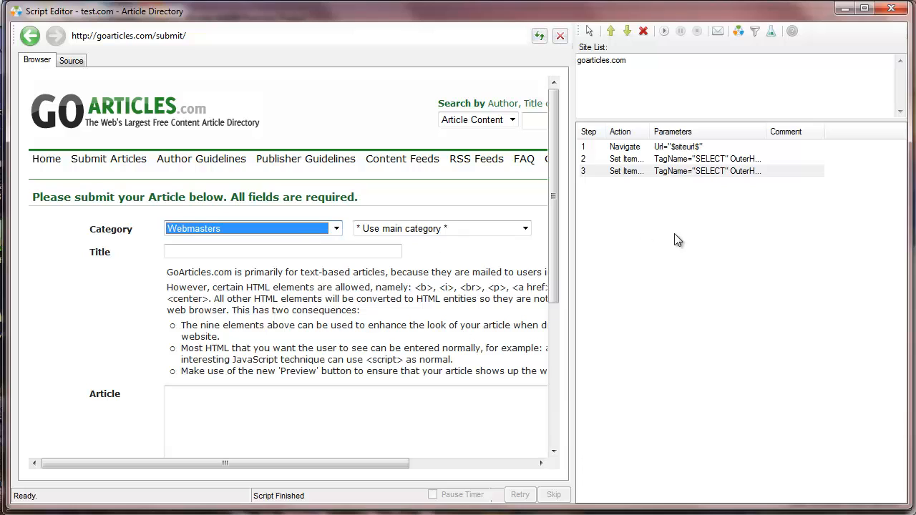
- Add a Set Element Value action for the Title field with the value $RandomLetter$
left_click(588, 31)
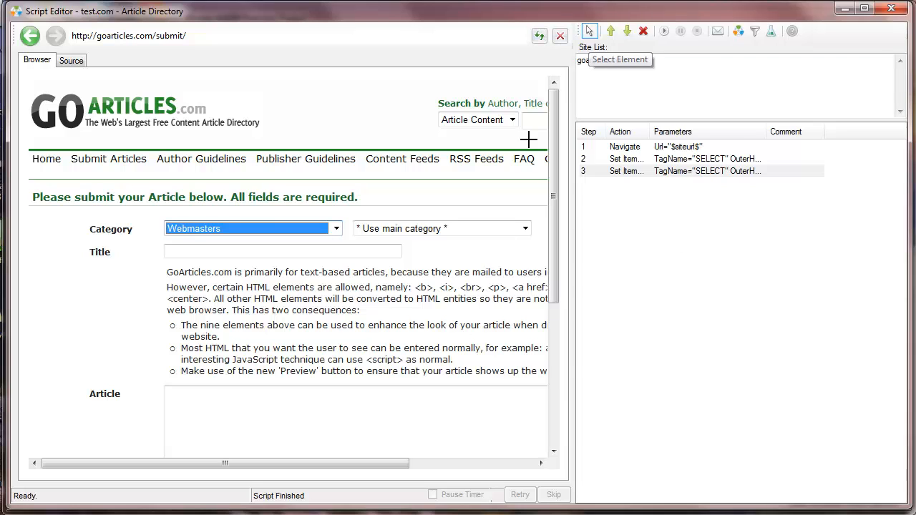
left_click(312, 251)
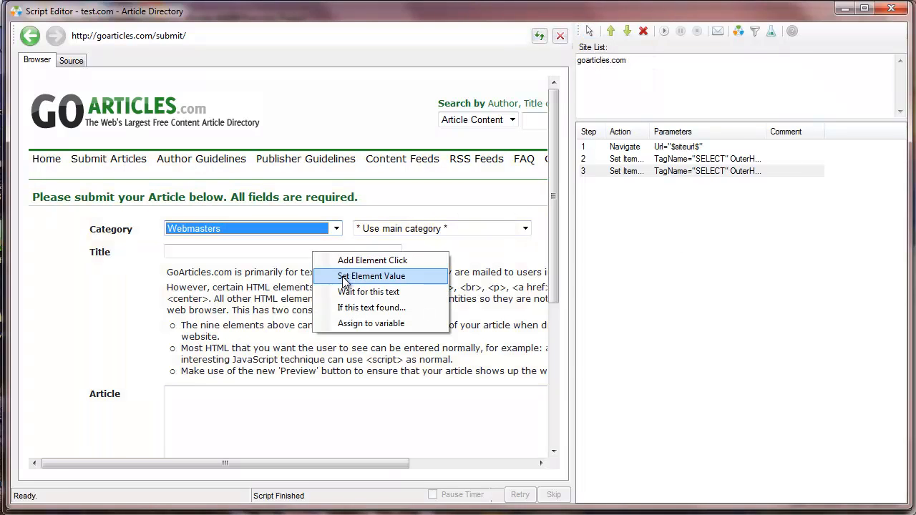
left_click(371, 276)
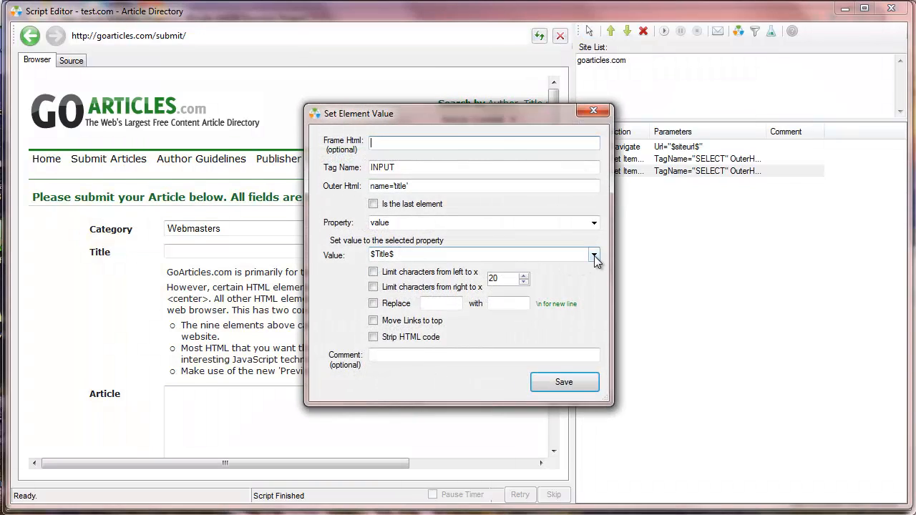
left_click(594, 256)
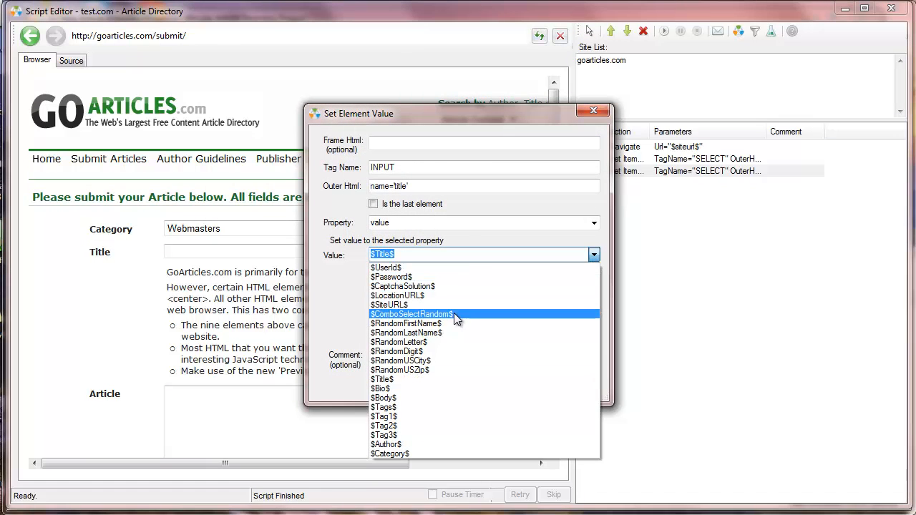
left_click(426, 343)
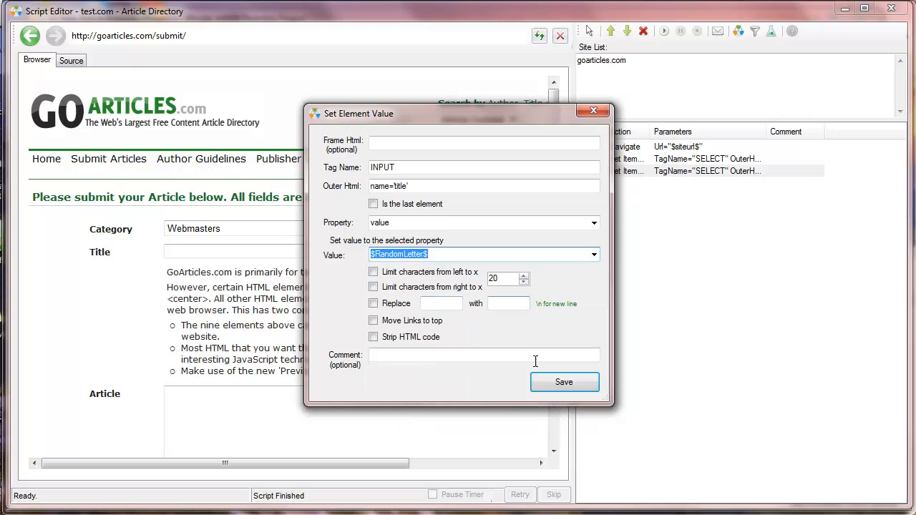
left_click(553, 384)
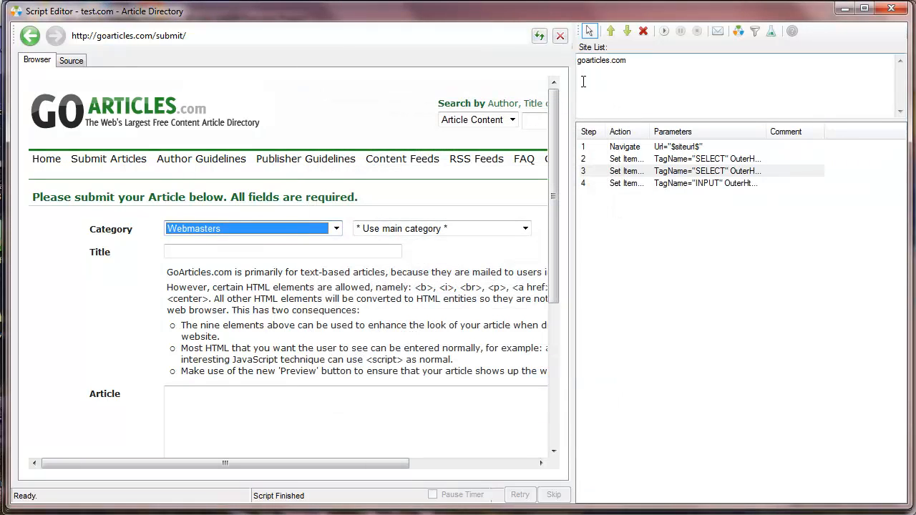
- Run only the Title field action twice to test the random letter
left_click(656, 184)
right_click(654, 181)
left_click(687, 241)
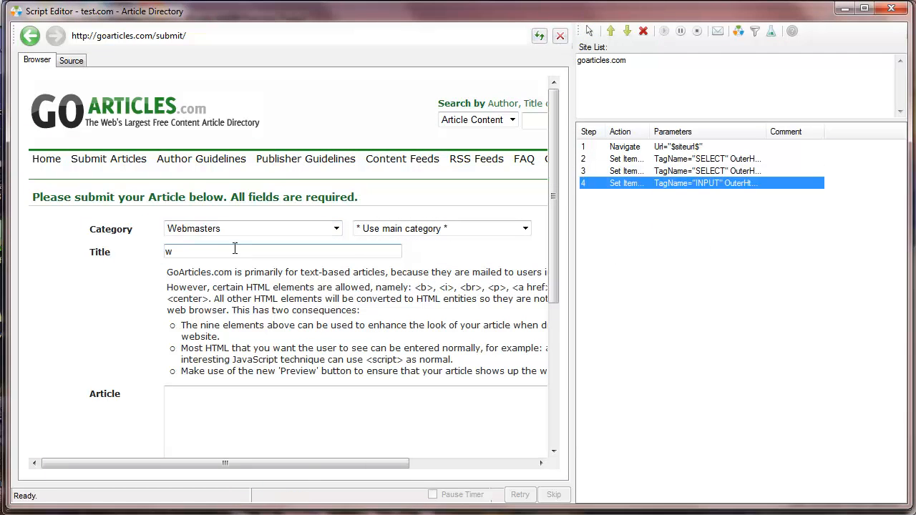
right_click(641, 183)
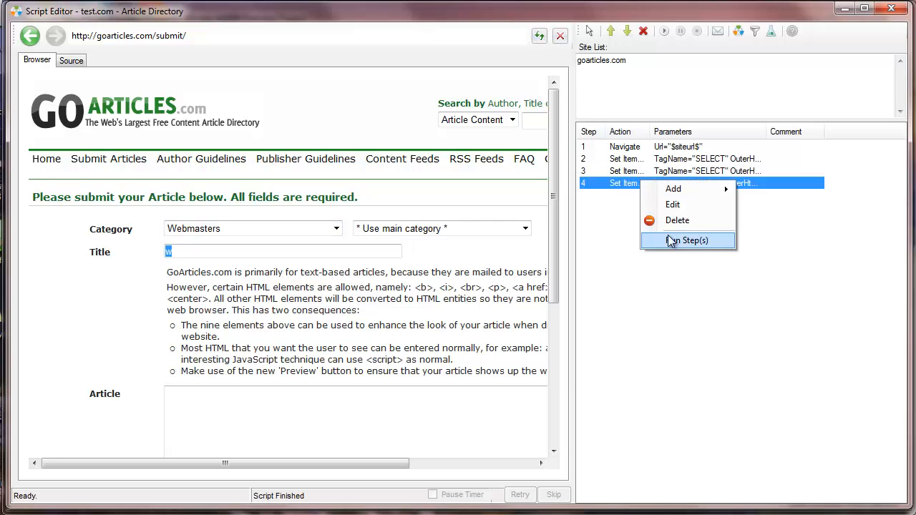
left_click(673, 241)
- Change the Title action's value to $RandomLetter$$RandomDigit$, save it and run that action
double_click(658, 183)
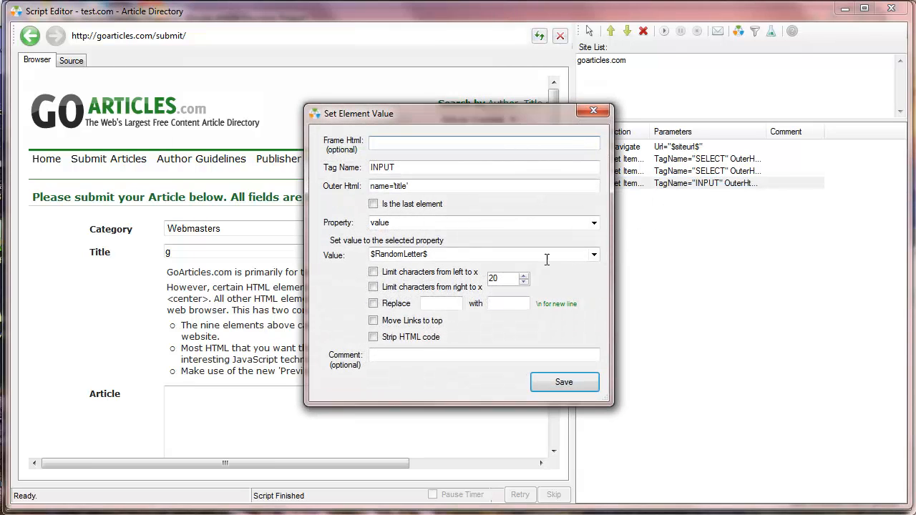
left_click(519, 254)
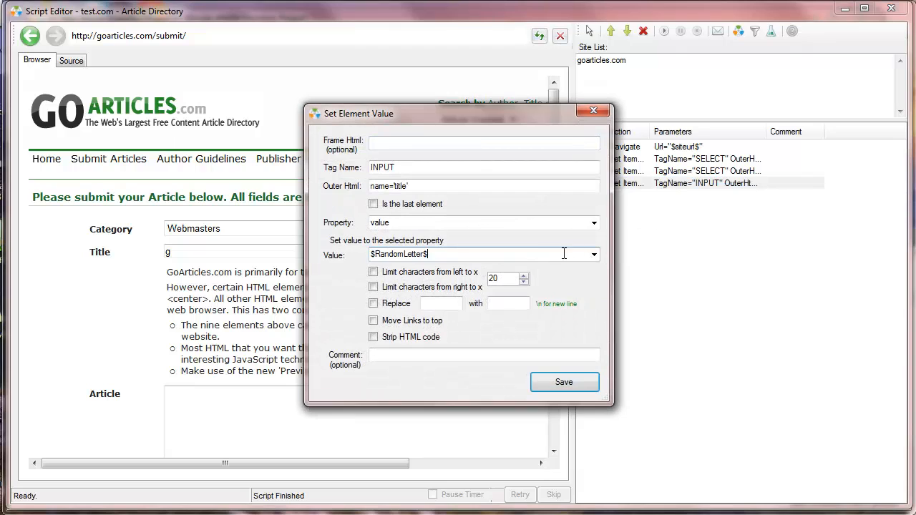
key("ctrl+a")
key("ctrl+c")
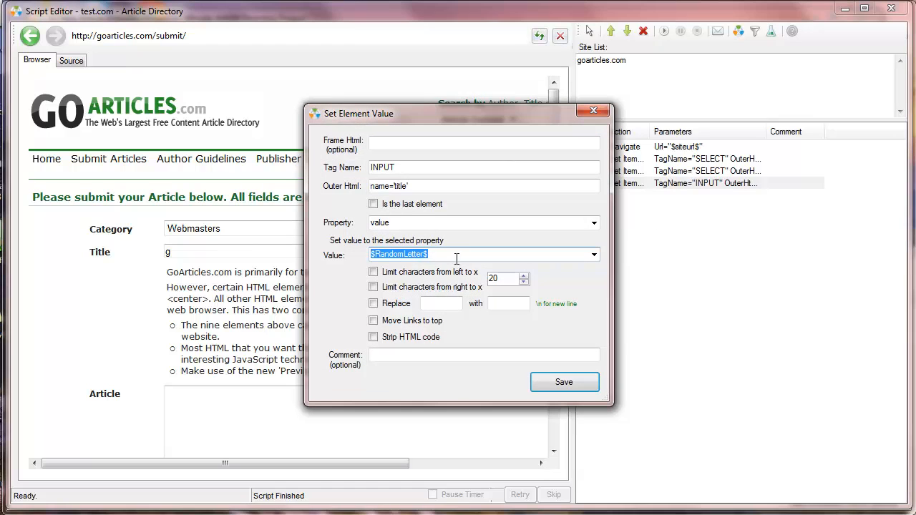
left_click(457, 254)
key("ctrl+v")
left_click_drag(460, 254, 480, 249)
type("Digit")
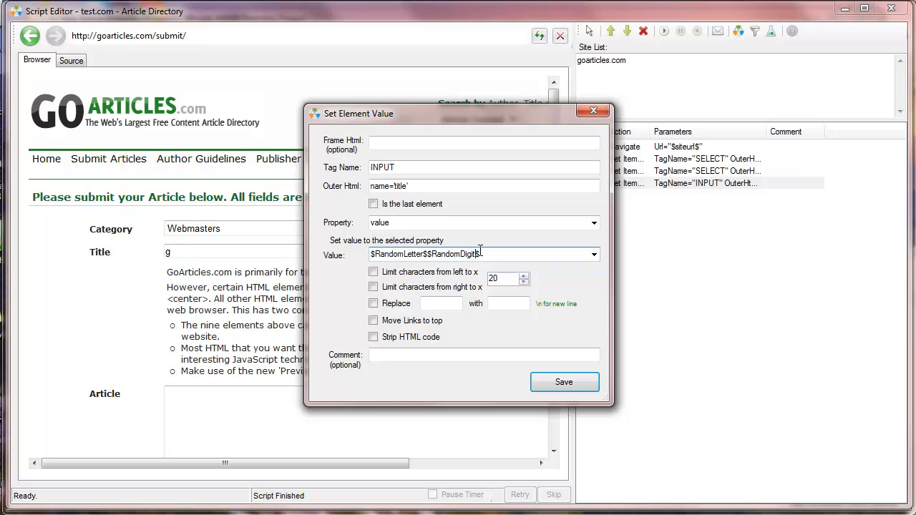
left_click(575, 384)
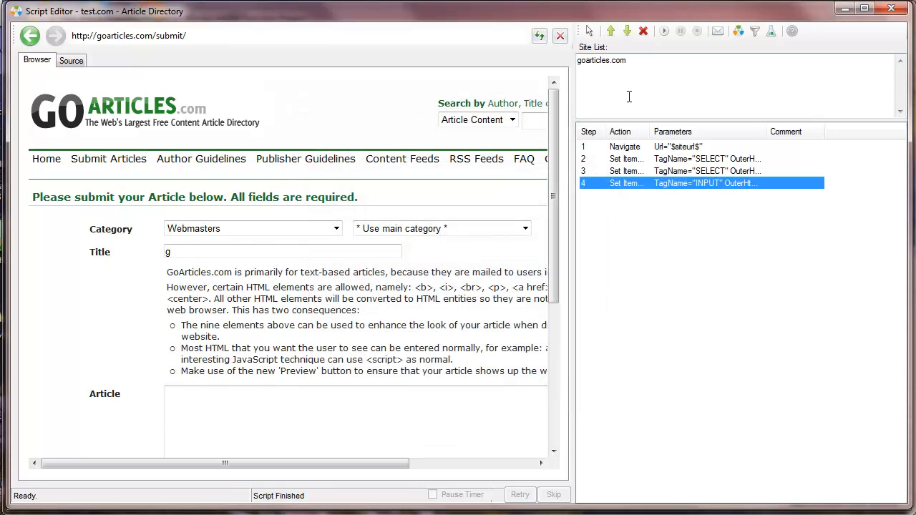
right_click(636, 183)
left_click(656, 243)
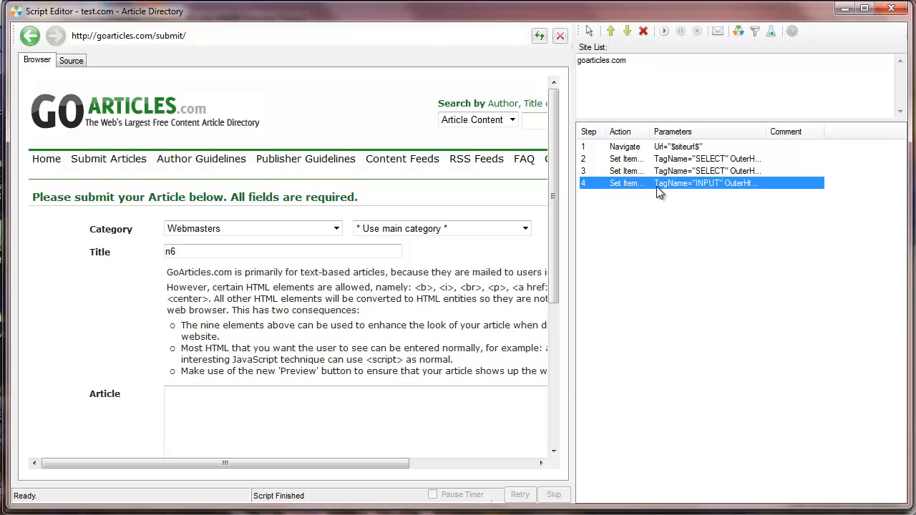
- Set the Title action's value to $RandomLetter${5} and save it
double_click(663, 185)
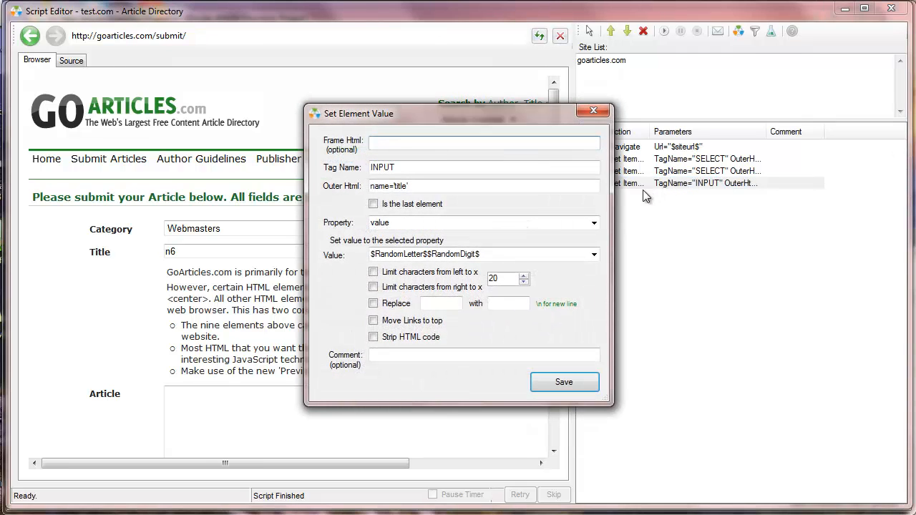
left_click(513, 255)
left_click(428, 254)
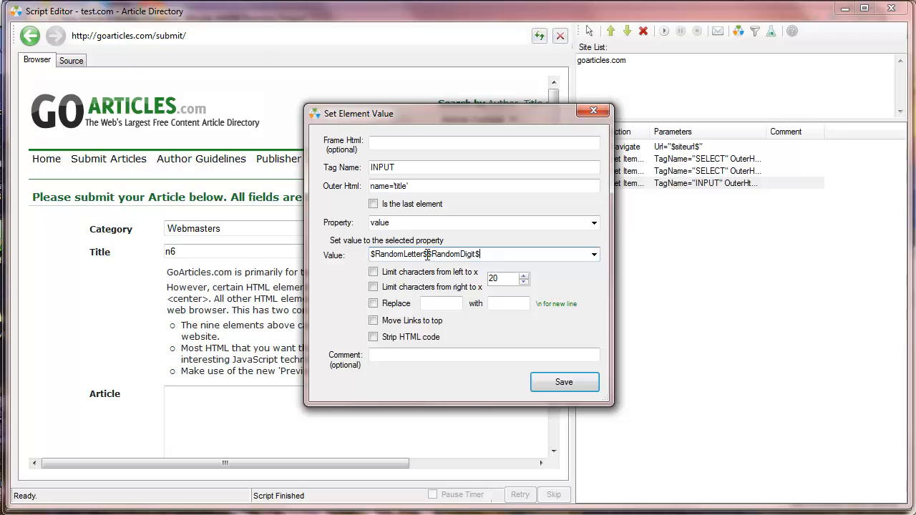
left_click_drag(428, 254, 517, 259)
key("BackSpace")
type("(")
type("5")
type("}")
left_click(565, 382)
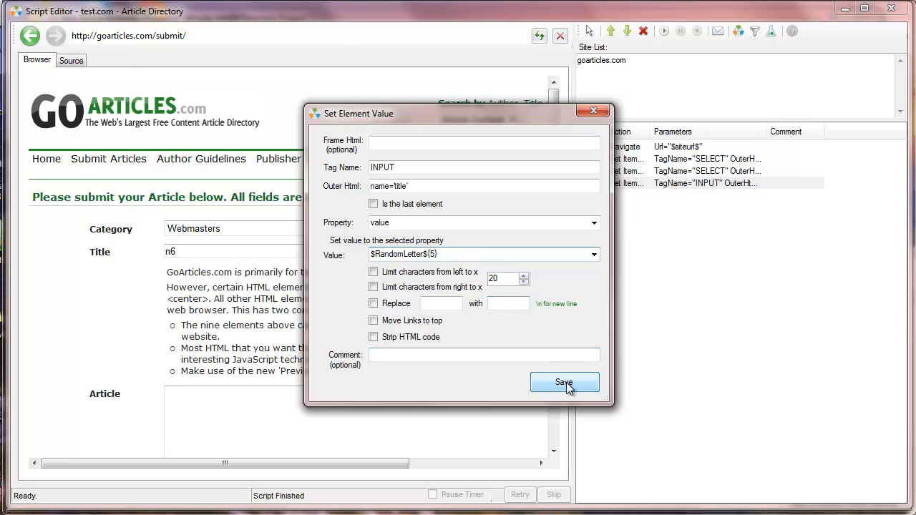
- Run the Title action twice to test the five-letter random value
right_click(656, 184)
left_click(702, 243)
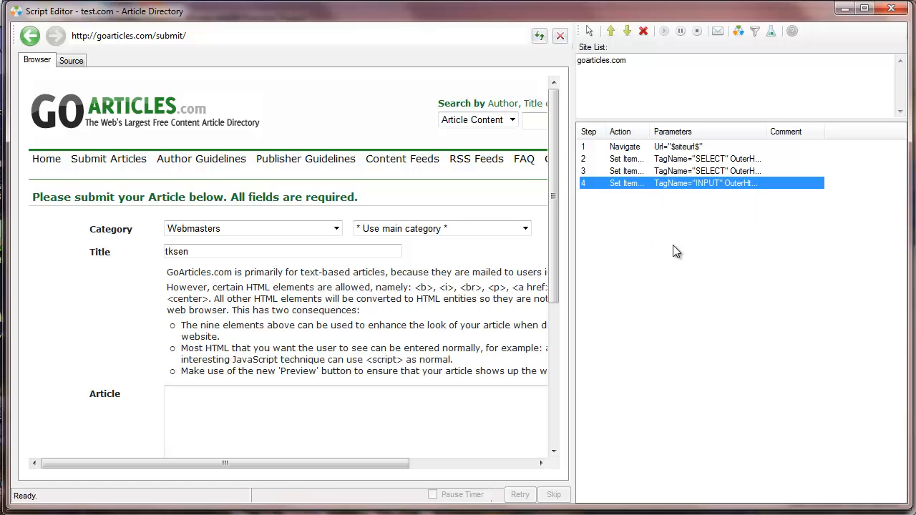
right_click(676, 186)
left_click(705, 243)
- Change the Title action's repeat count to a range so its value is $RandomLetter${2,5}, and save it
double_click(667, 183)
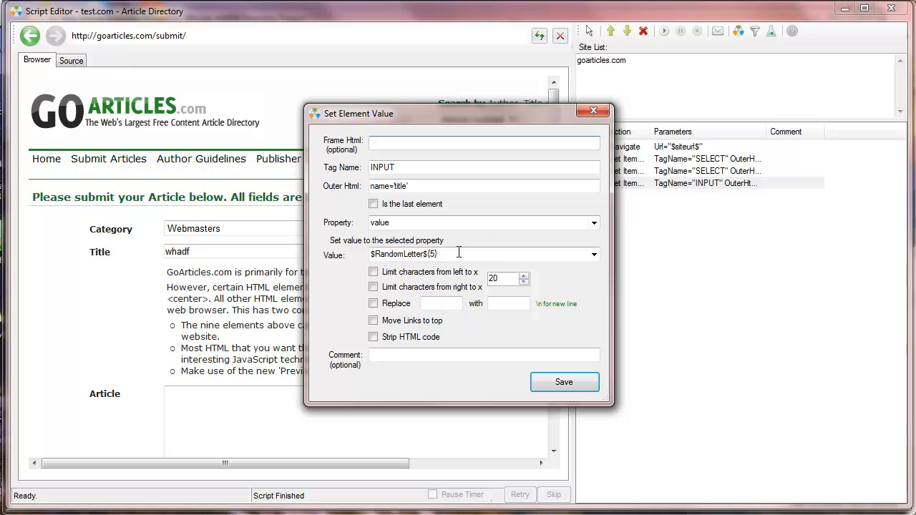
left_click(432, 255)
left_click(432, 255)
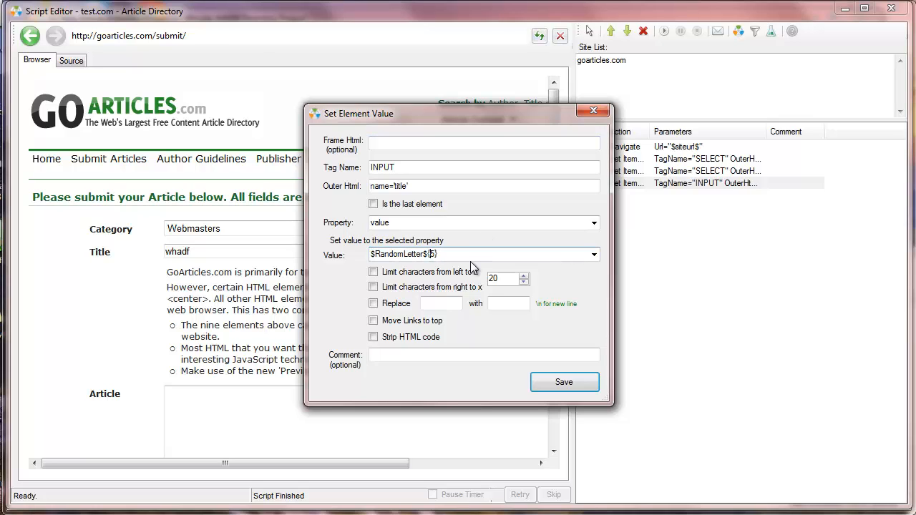
type("2,")
mouse_move(430, 255)
left_mouse_down()
mouse_move(445, 259)
mouse_move(428, 256)
left_mouse_up()
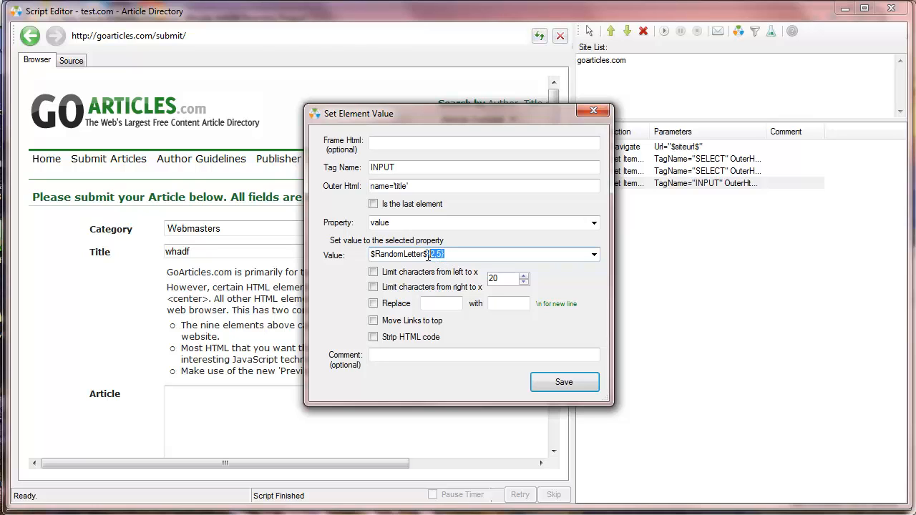
left_click(577, 380)
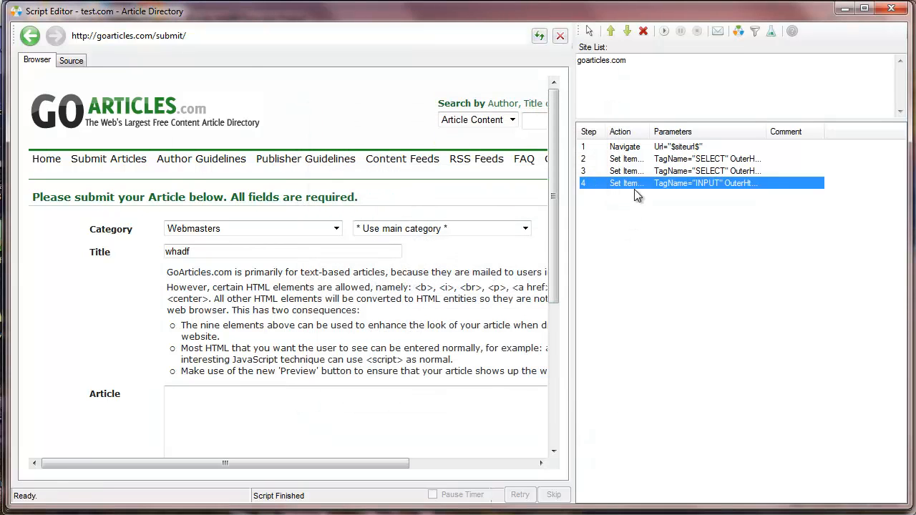
- Run the Title action three times to test the random value of two to five letters
right_click(636, 191)
left_click(661, 243)
right_click(685, 188)
left_click(712, 242)
right_click(666, 188)
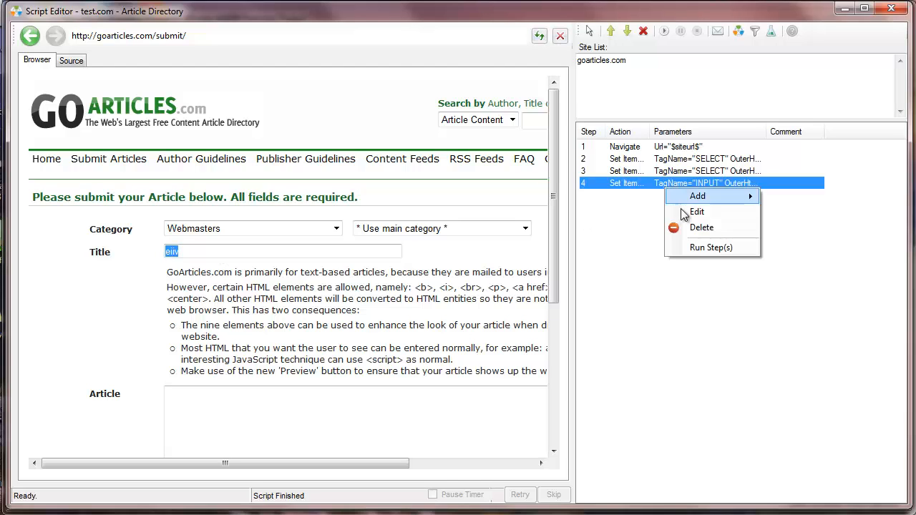
left_click(695, 248)
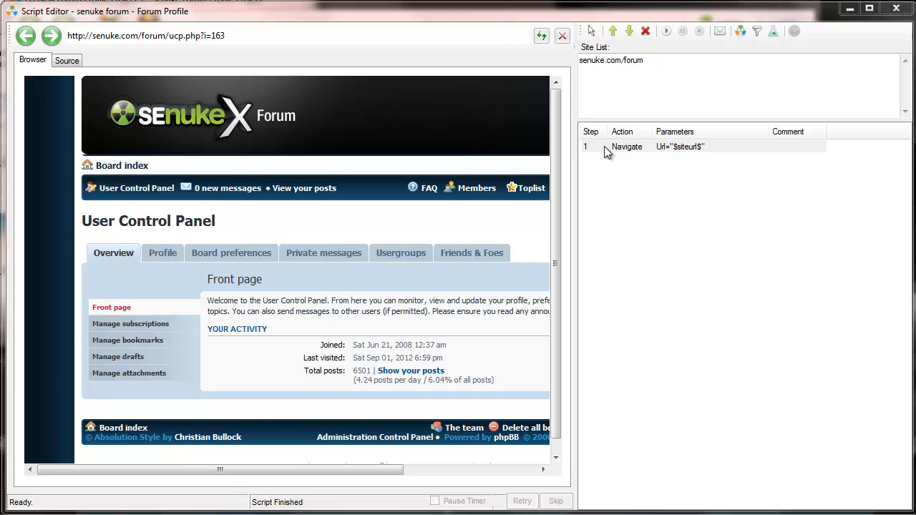
- Open the Edit signature page in the profile section of the forum's User Control Panel
left_click(648, 216)
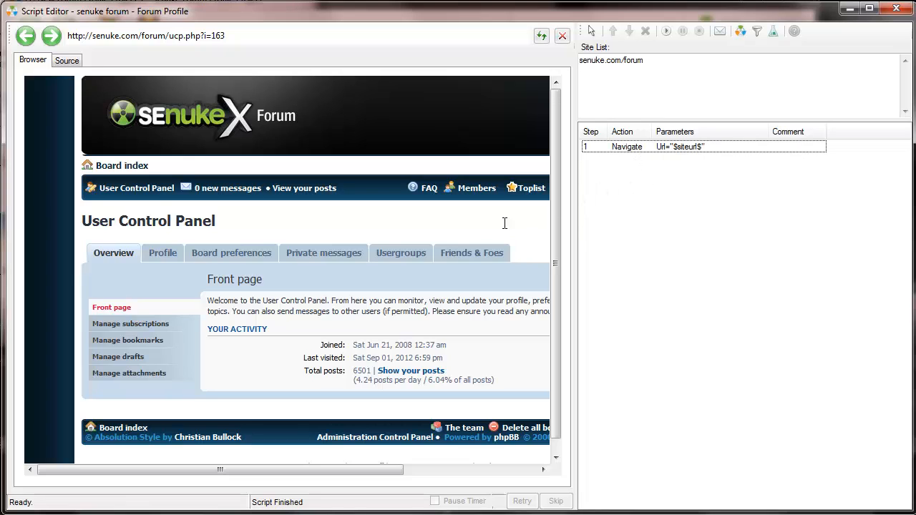
left_click(165, 260)
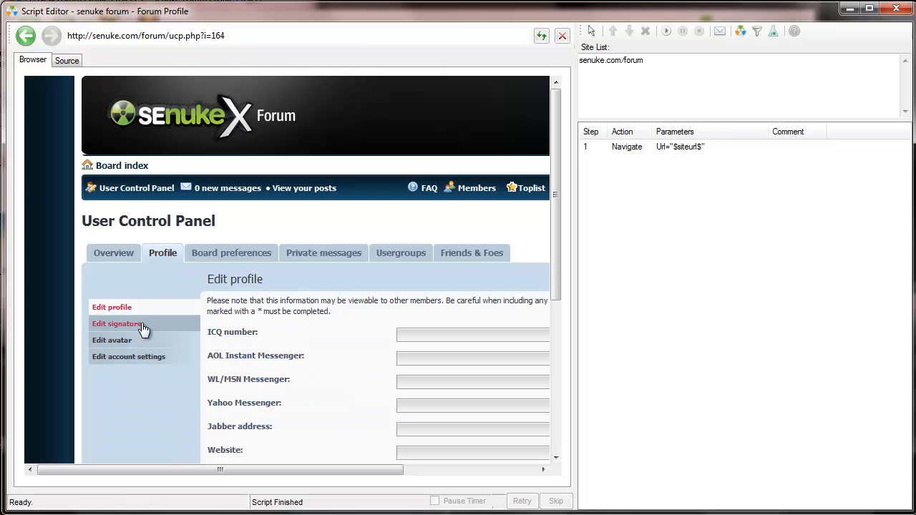
left_click(143, 324)
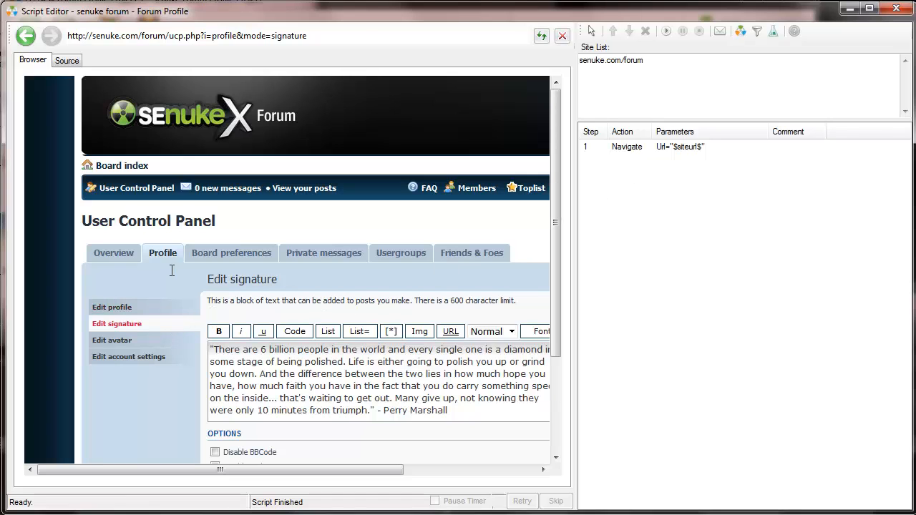
- Add a Set Element Value action for the signature text box with the value $LinkBBCode$ and save it
left_click(591, 31)
left_click(387, 371)
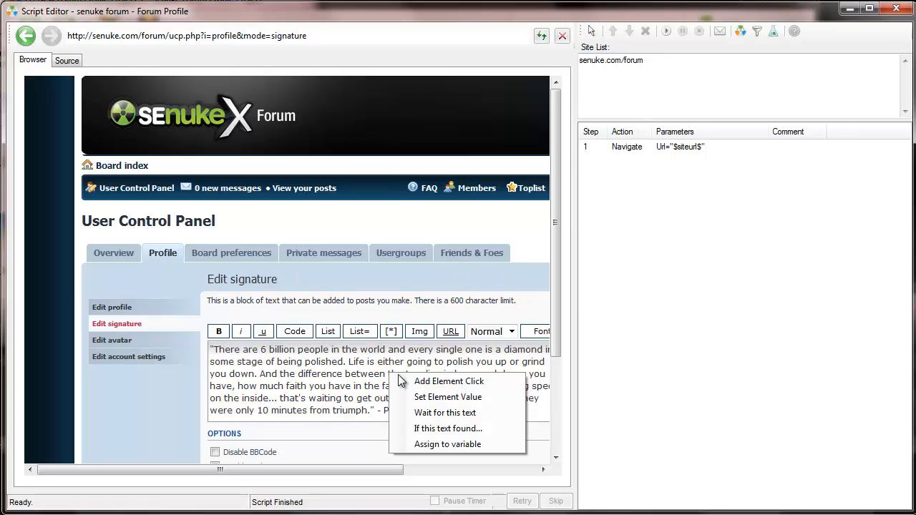
left_click(437, 400)
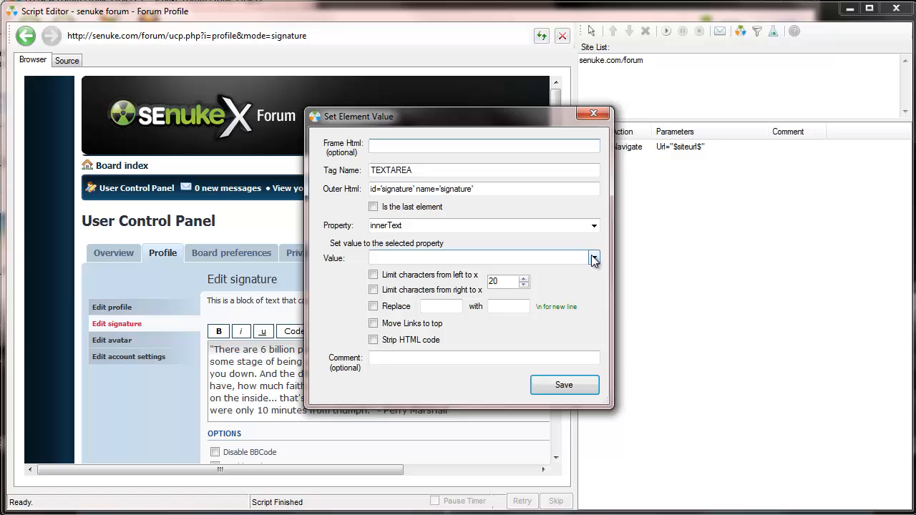
left_click(594, 259)
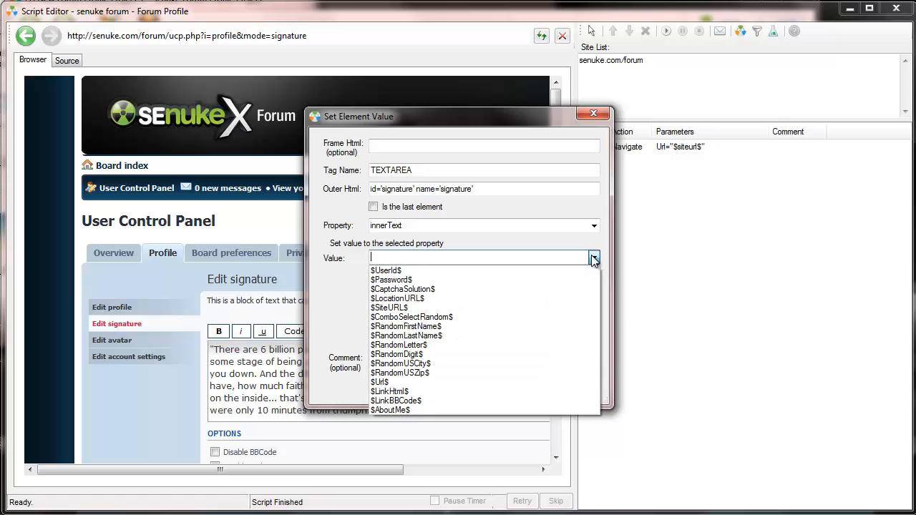
left_click(421, 401)
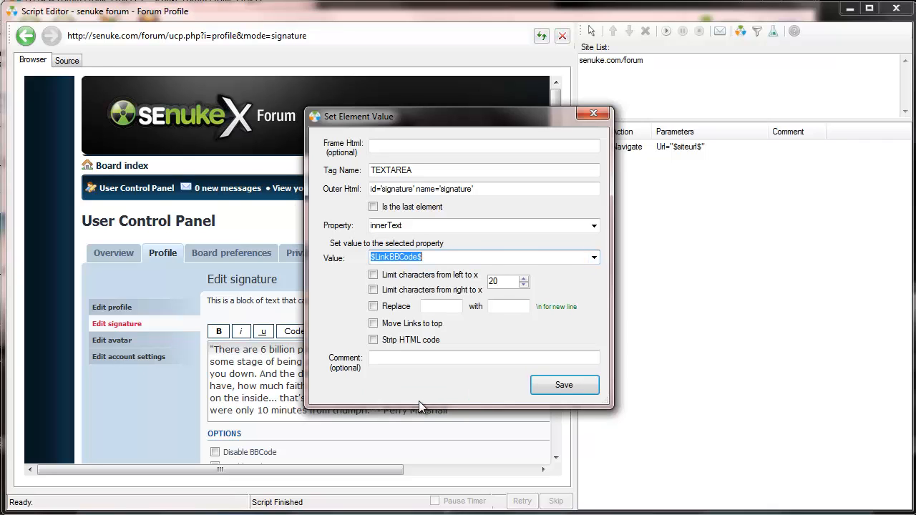
left_click(555, 385)
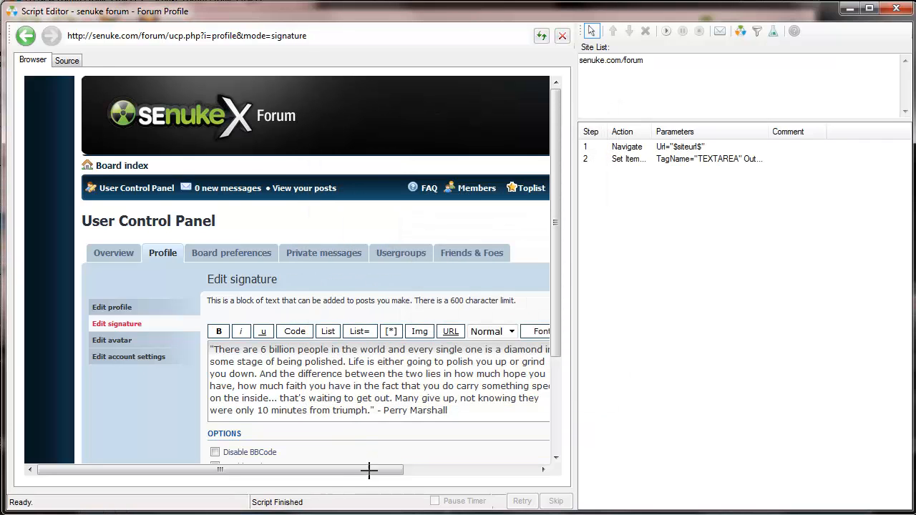
- Examine the signature page's BBCode status note and Disable BBCode option to see which link format it accepts
left_click(592, 33)
left_click_drag(289, 453, 222, 454)
left_click_drag(318, 474, 427, 435)
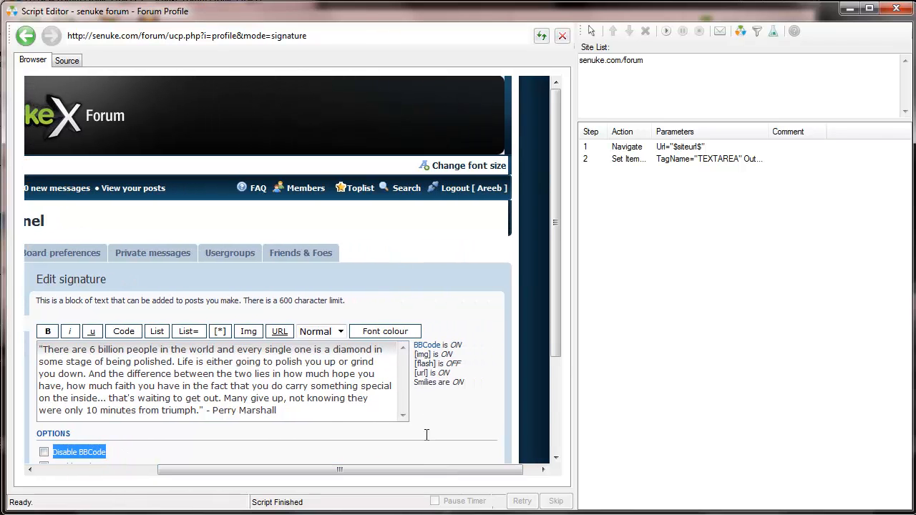
left_click_drag(463, 345, 431, 346)
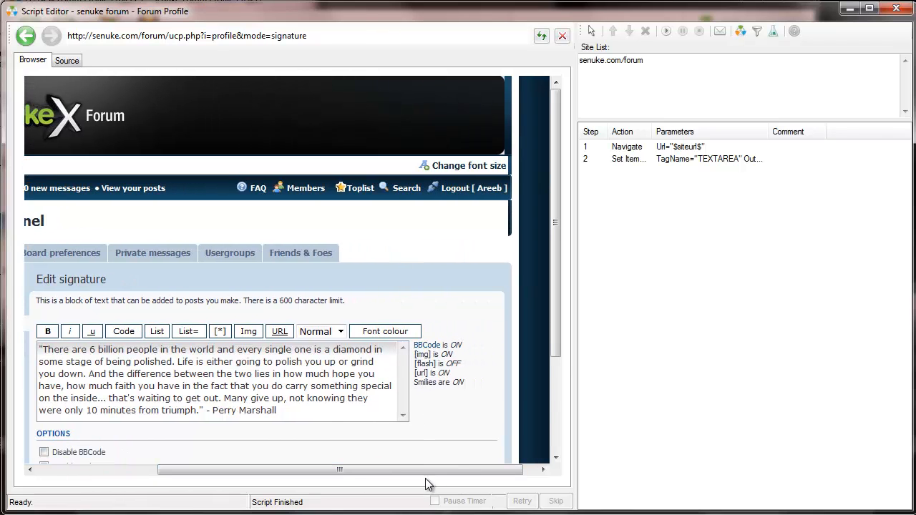
left_click_drag(425, 472, 323, 471)
left_click_drag(274, 448, 229, 450)
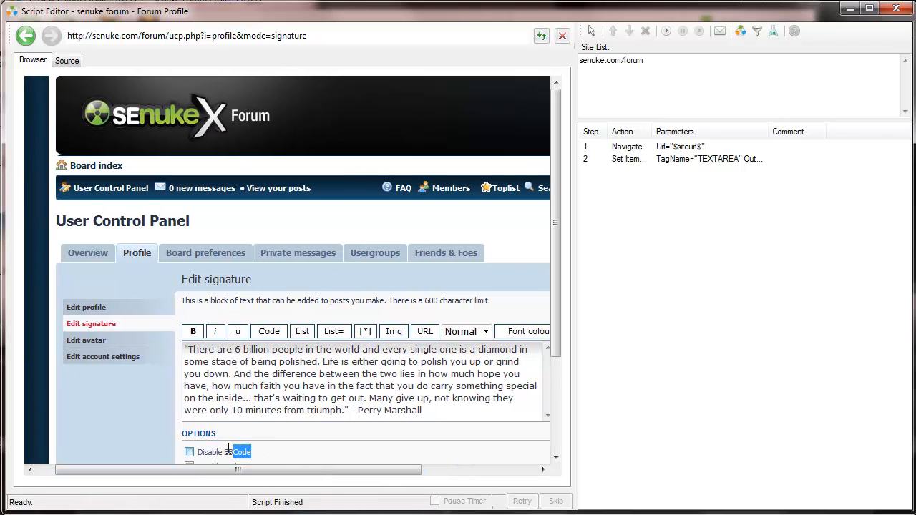
left_click(270, 453)
- Review the variables available for the signature action's value, keep $LinkBBCode$ and save
double_click(624, 158)
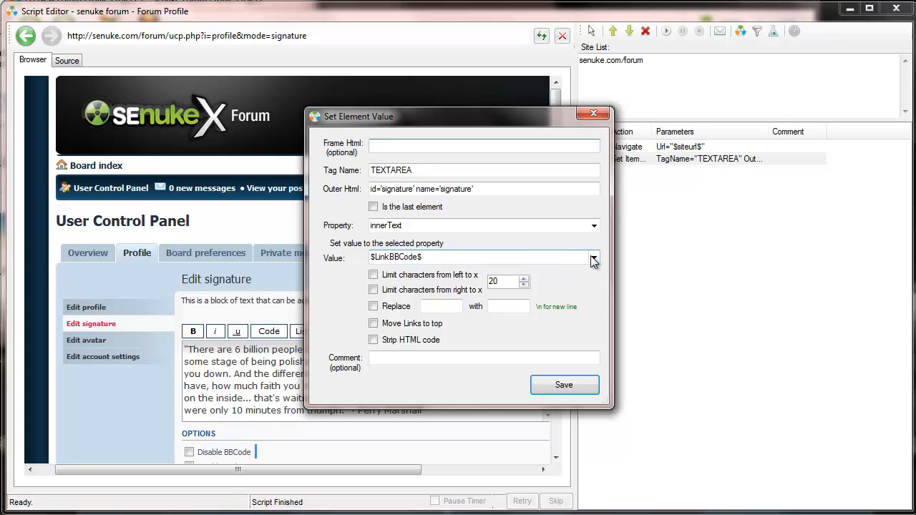
left_click(595, 258)
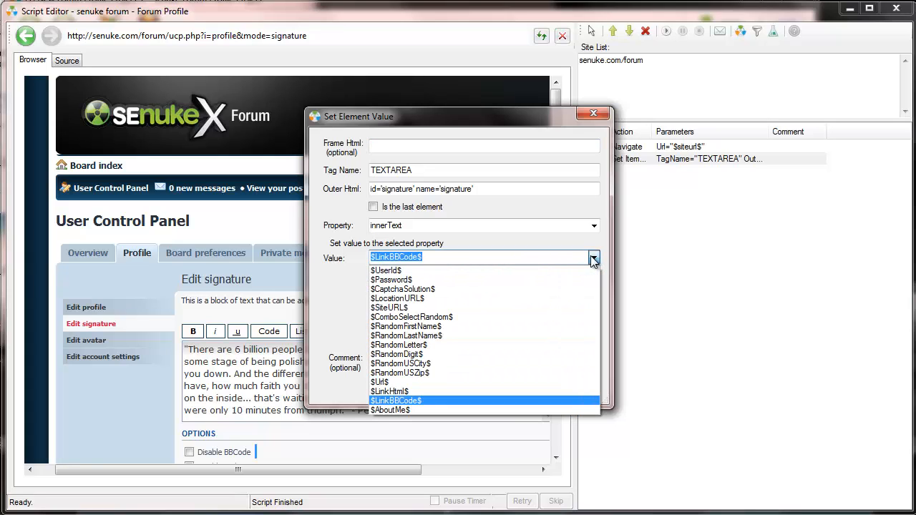
left_click(593, 260)
left_click(556, 385)
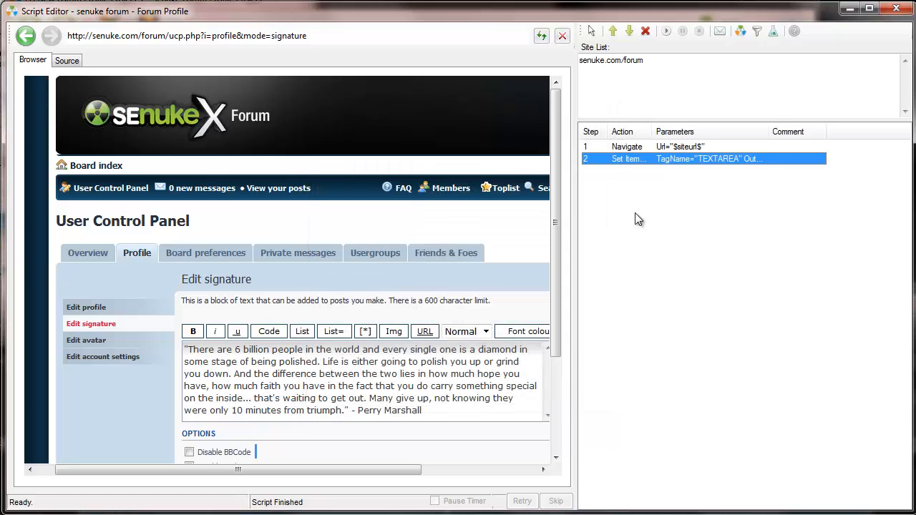
- Run the signature action and examine the BBCode links it puts in the signature box
right_click(670, 161)
left_click(698, 222)
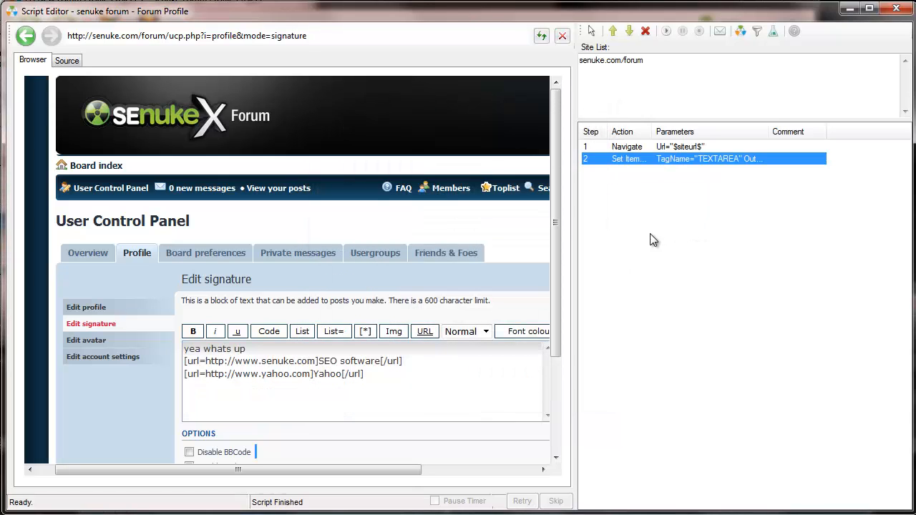
left_click_drag(413, 372, 183, 349)
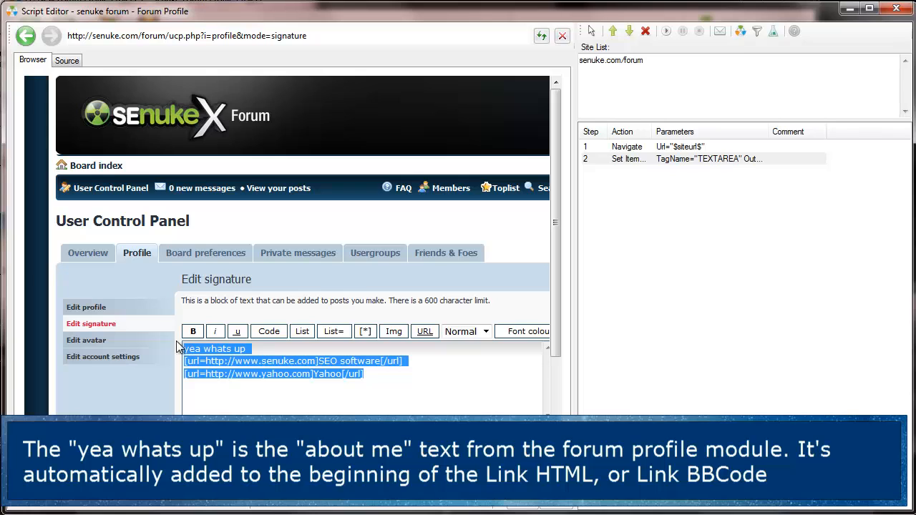
left_click_drag(553, 301, 559, 345)
left_click(468, 335)
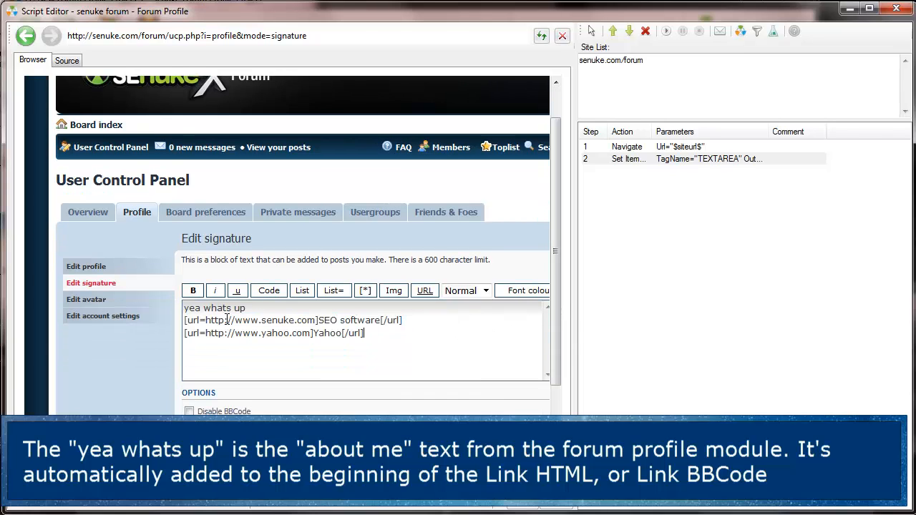
left_click_drag(185, 320, 316, 320)
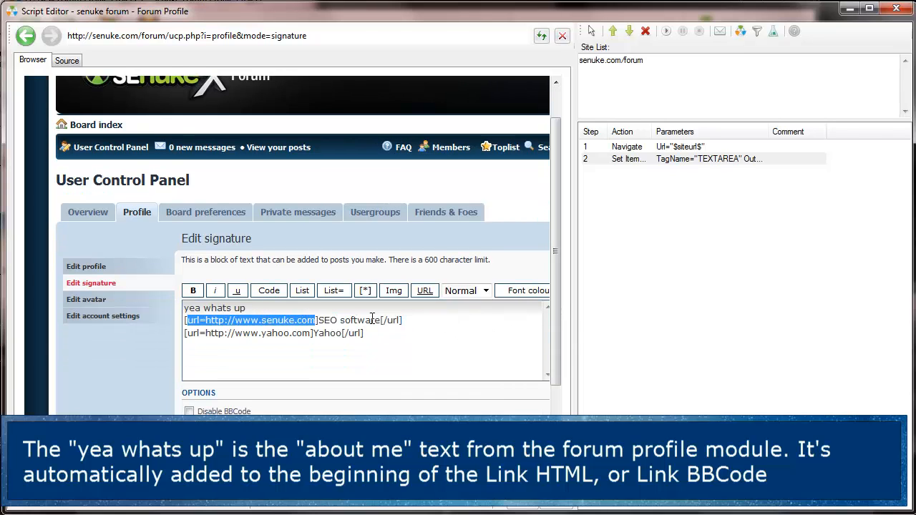
left_click_drag(406, 320, 186, 321)
left_click(398, 342)
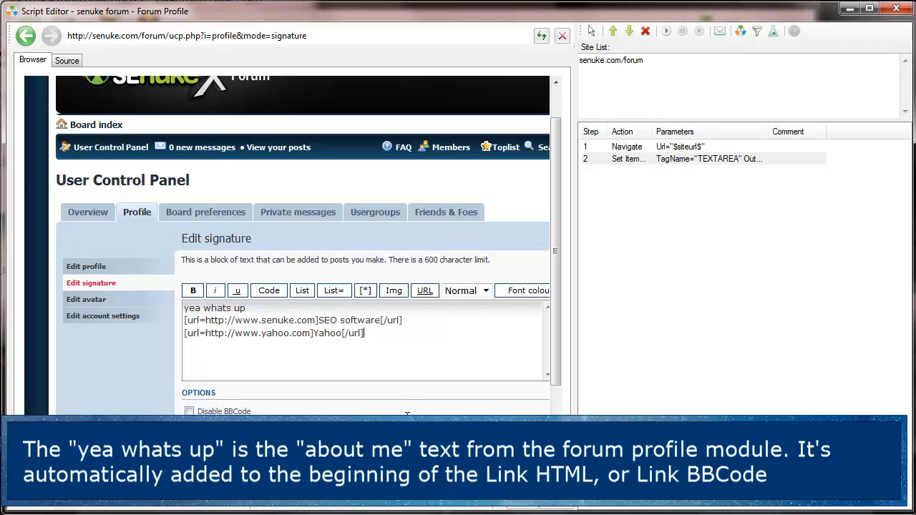
- Preview the signature and examine how its text and links are rendered
left_click(408, 466)
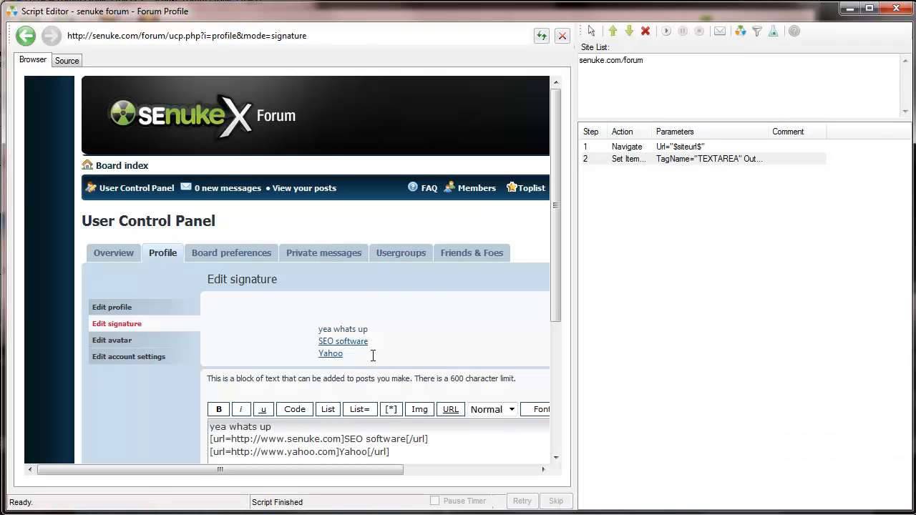
left_click_drag(373, 355, 318, 328)
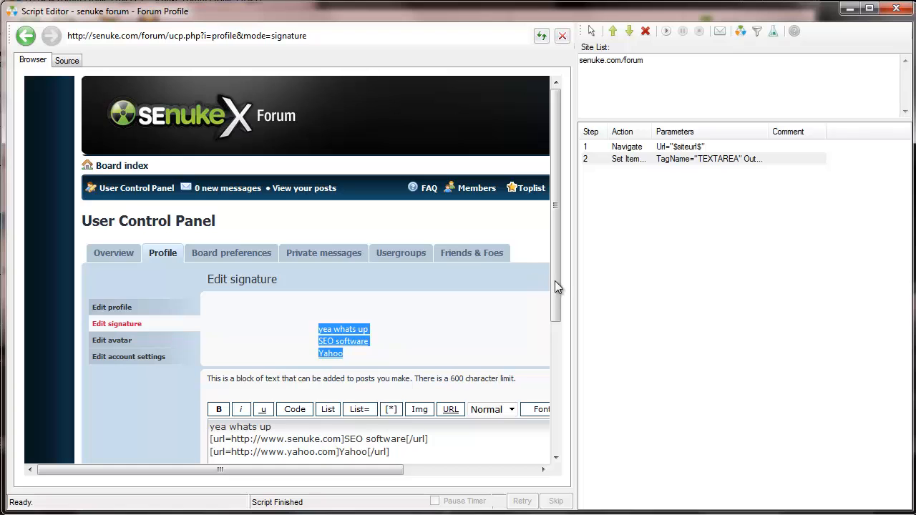
left_click_drag(557, 287, 554, 348)
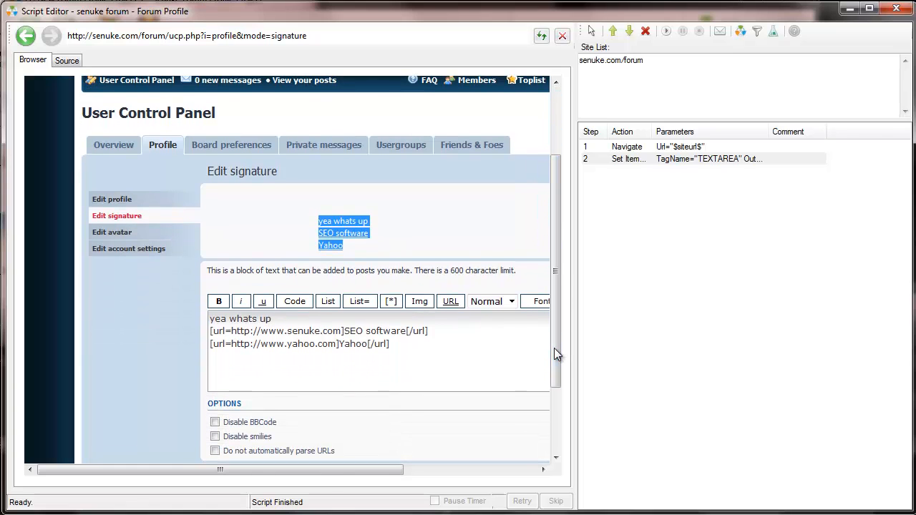
left_click(460, 245)
- Make the signature action replace each new line (\n) with a comma and a space, and save it
double_click(693, 159)
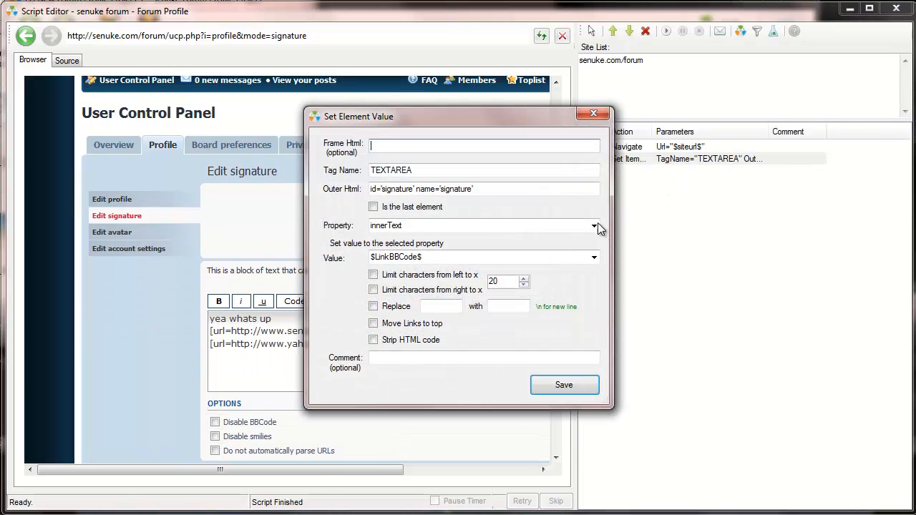
left_click(402, 306)
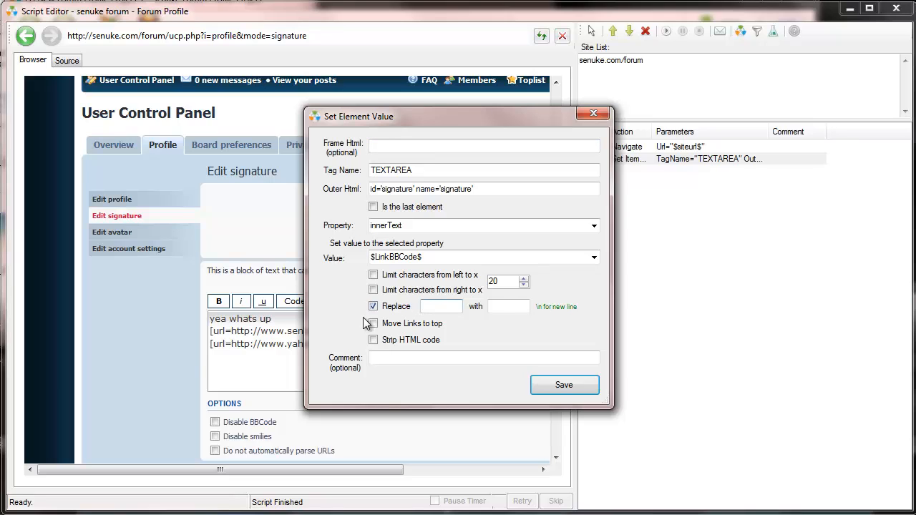
left_click_drag(411, 121, 597, 185)
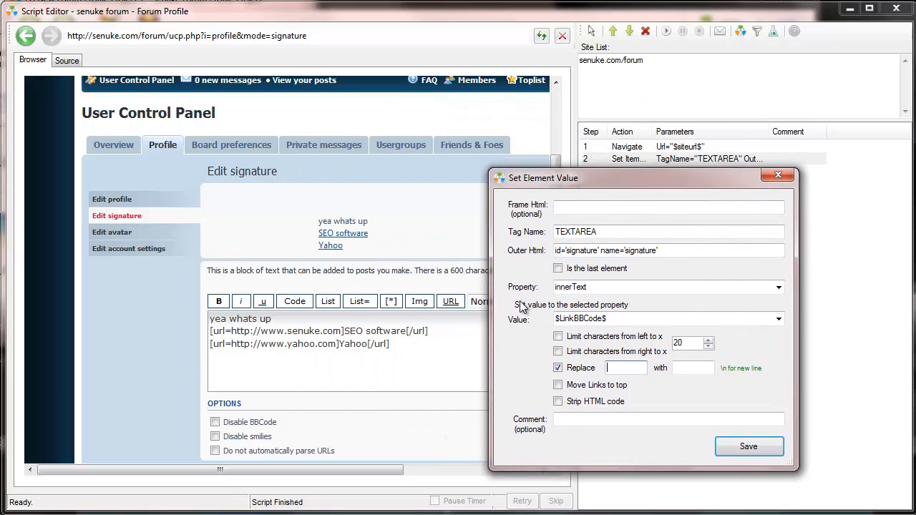
type("\\n")
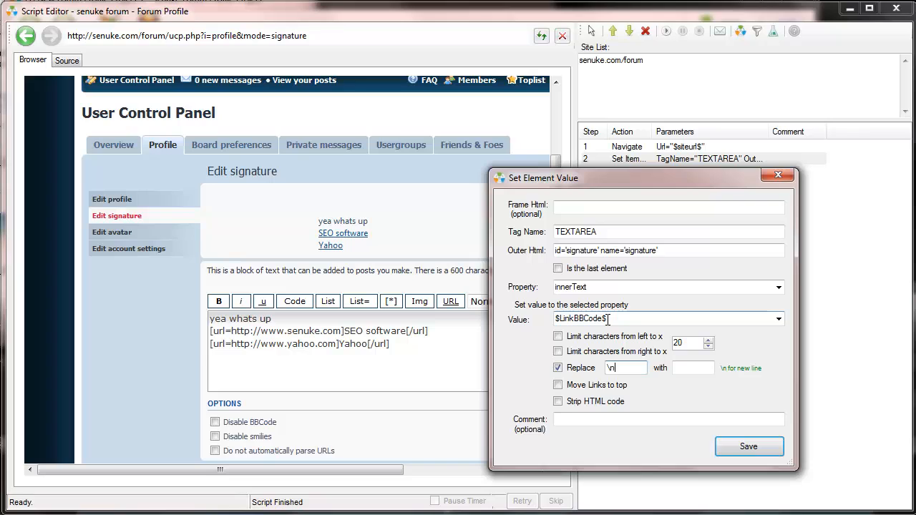
left_click(697, 374)
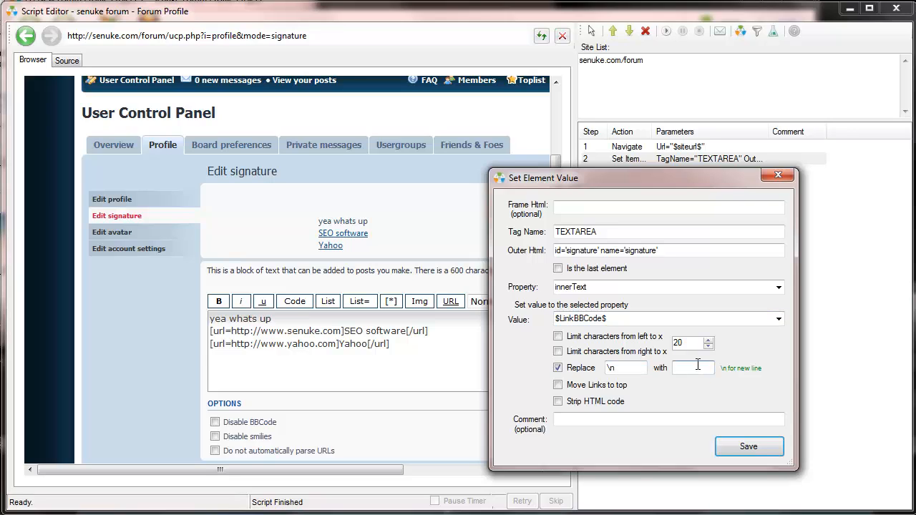
left_click(747, 446)
- Run the signature action with the new-line replacement and preview the resulting signature
right_click(695, 160)
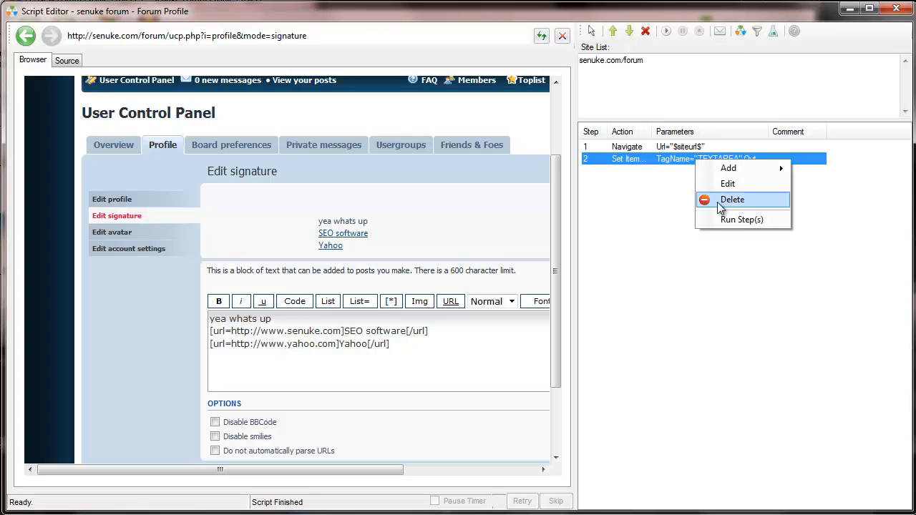
left_click(722, 220)
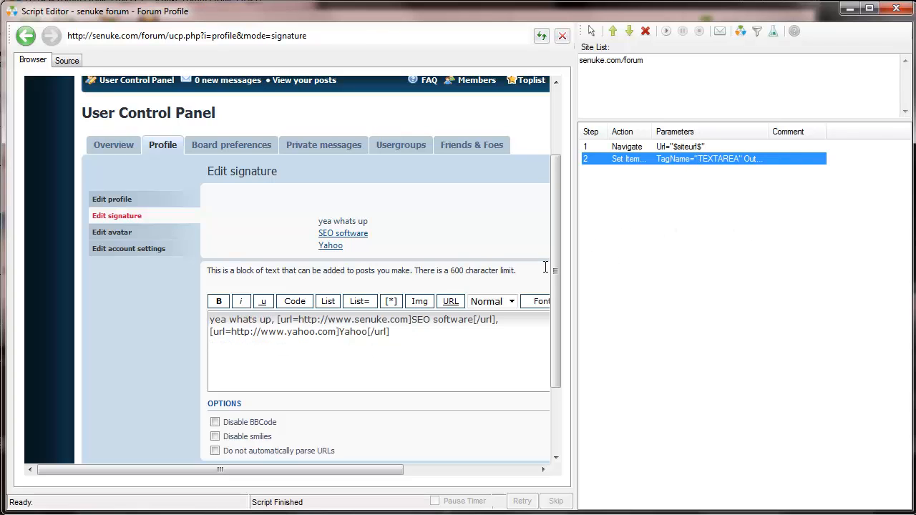
scroll(561, 302, "down", 2)
left_click(436, 409)
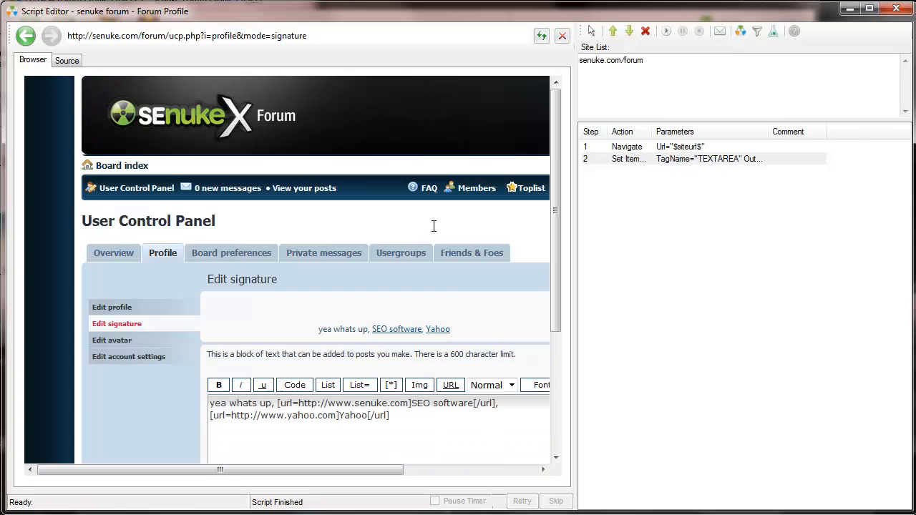
left_click_drag(456, 333, 322, 334)
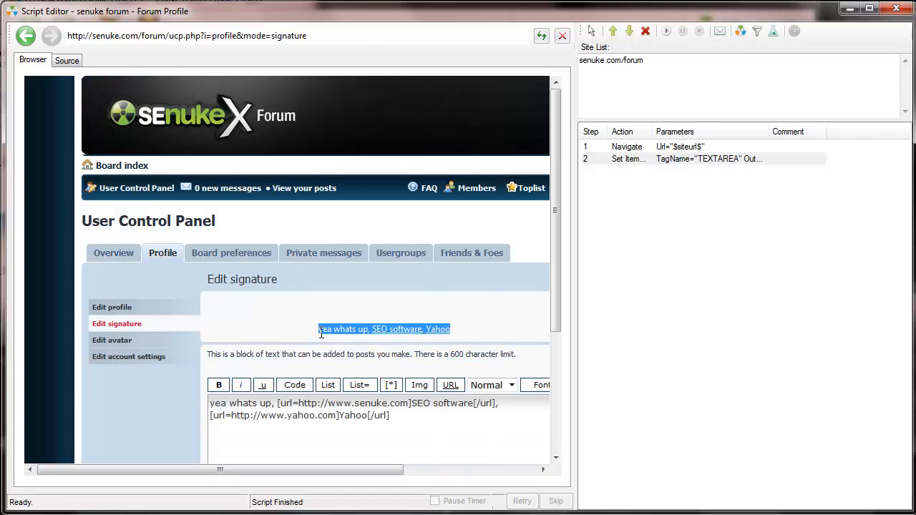
- Turn off the text replacement in the signature action, set its value to $LinkHtml$, and save it
double_click(725, 158)
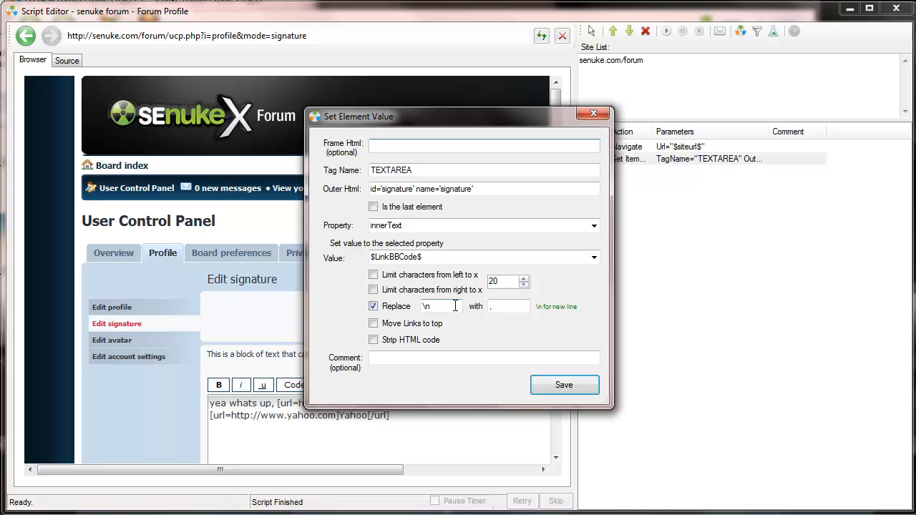
left_click(398, 308)
left_click(594, 258)
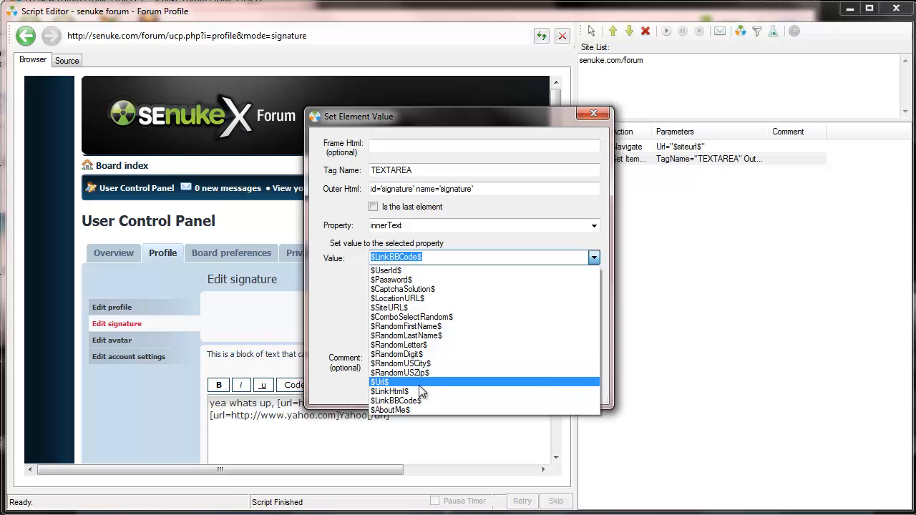
left_click(418, 392)
left_click(567, 386)
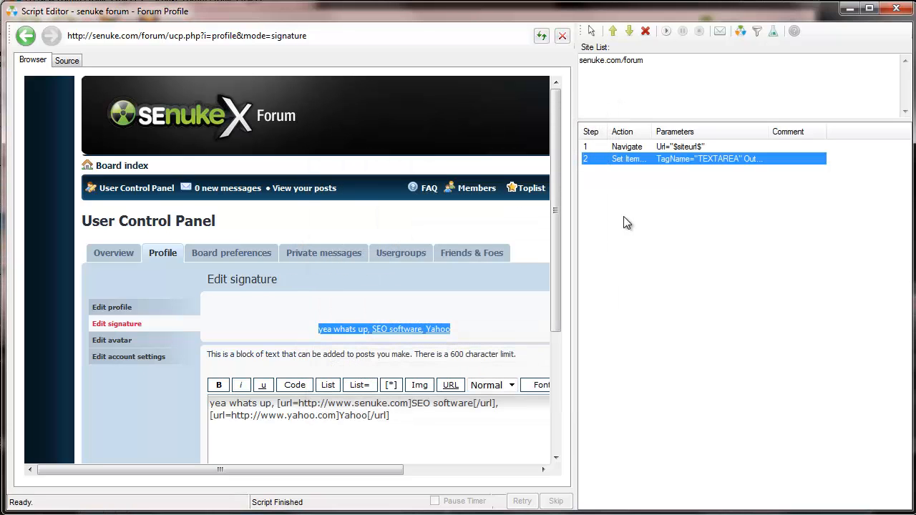
- Run the signature action with the HTML links, preview the signature, and examine how the links are rendered
right_click(652, 163)
left_click(683, 226)
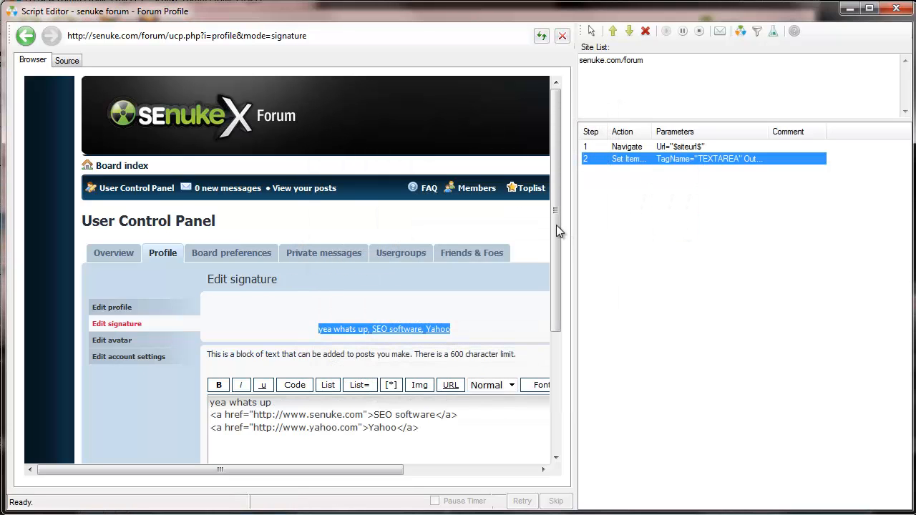
left_click_drag(561, 200, 552, 285)
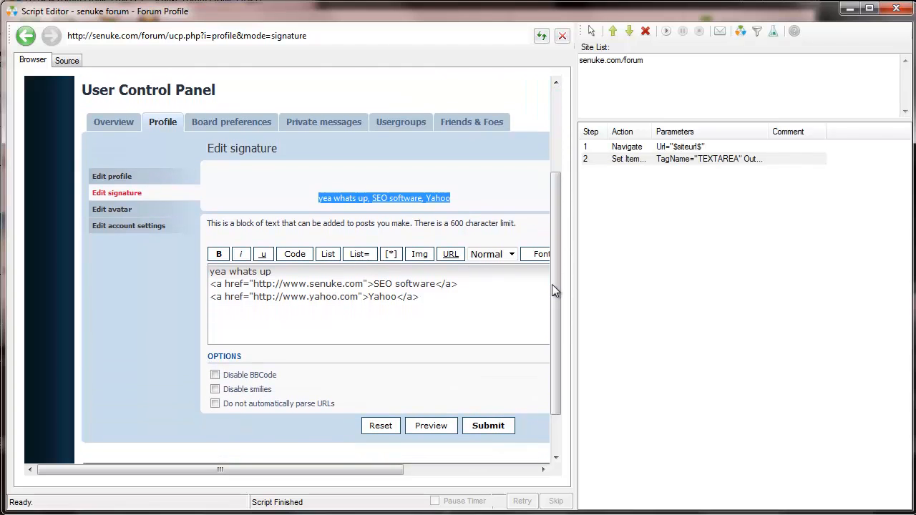
left_click(432, 427)
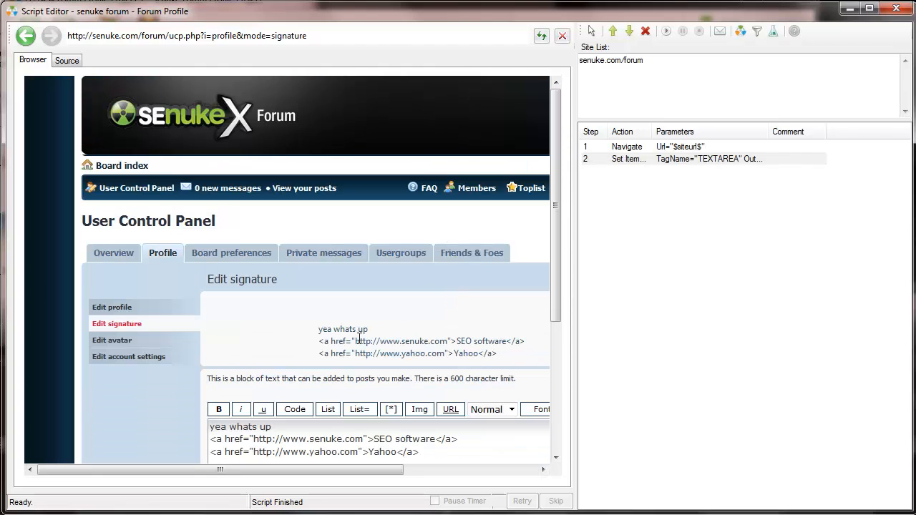
mouse_move(316, 330)
left_mouse_down()
mouse_move(432, 332)
mouse_move(490, 346)
left_mouse_up()
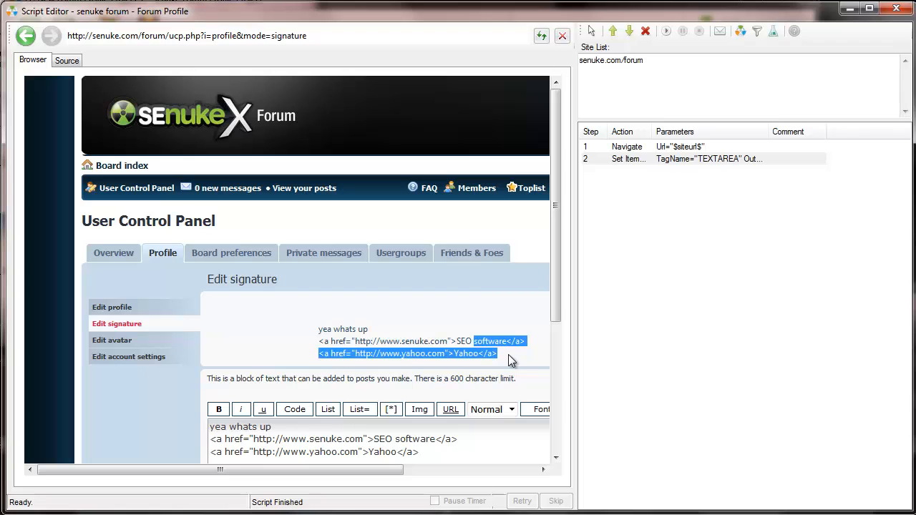
left_click(510, 355)
left_click_drag(560, 290, 559, 341)
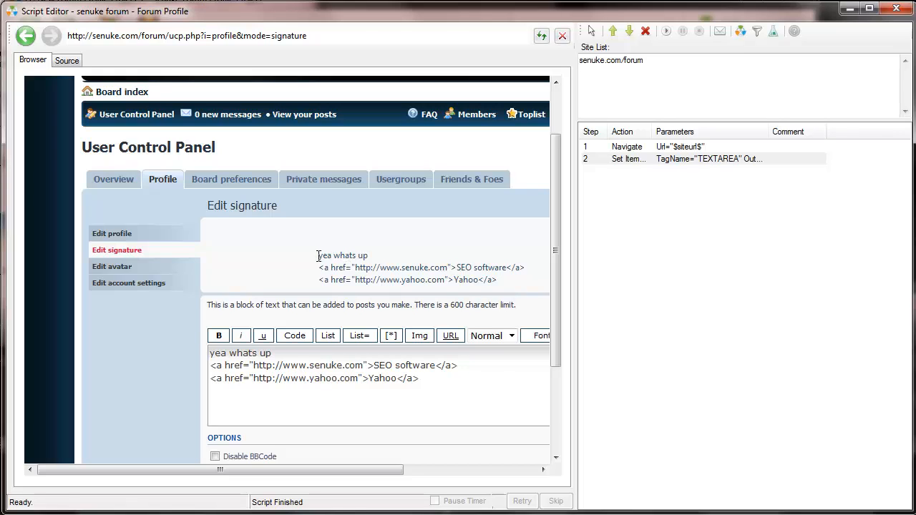
left_click(498, 378)
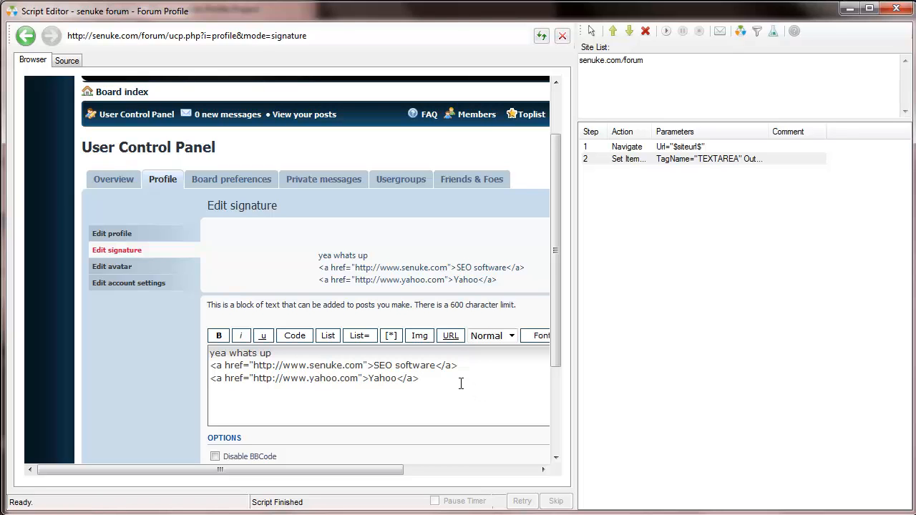
- Switch to the forum profile project and set it to add 1 random link instead of all the listed links
left_click(850, 9)
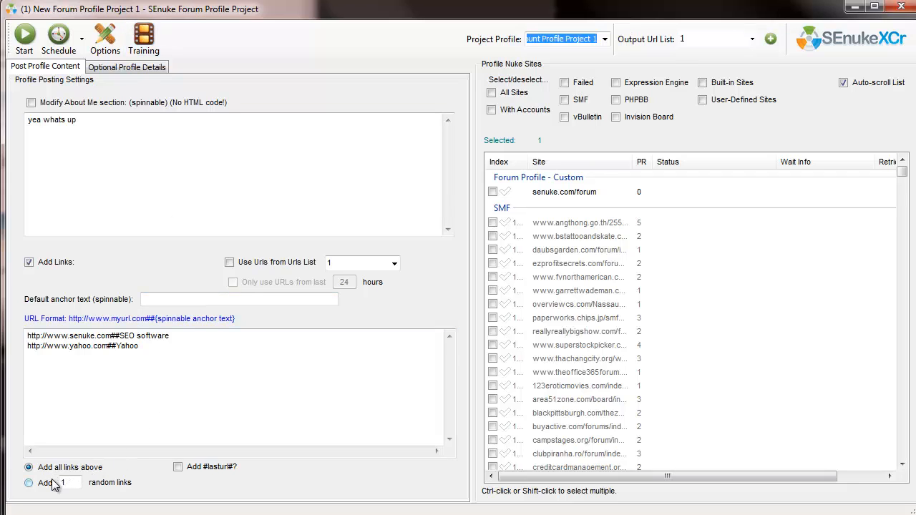
left_click(151, 360)
key("ctrl+a")
left_click_drag(162, 348, 20, 339)
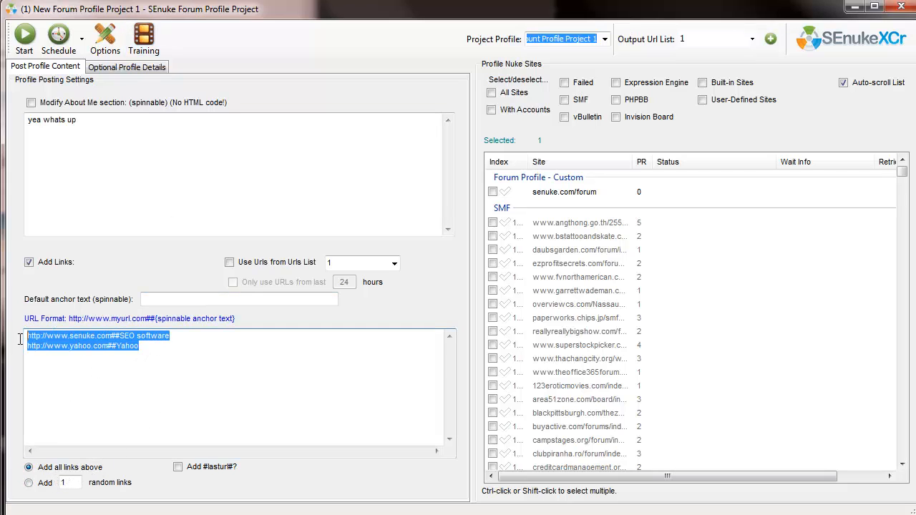
left_click(45, 484)
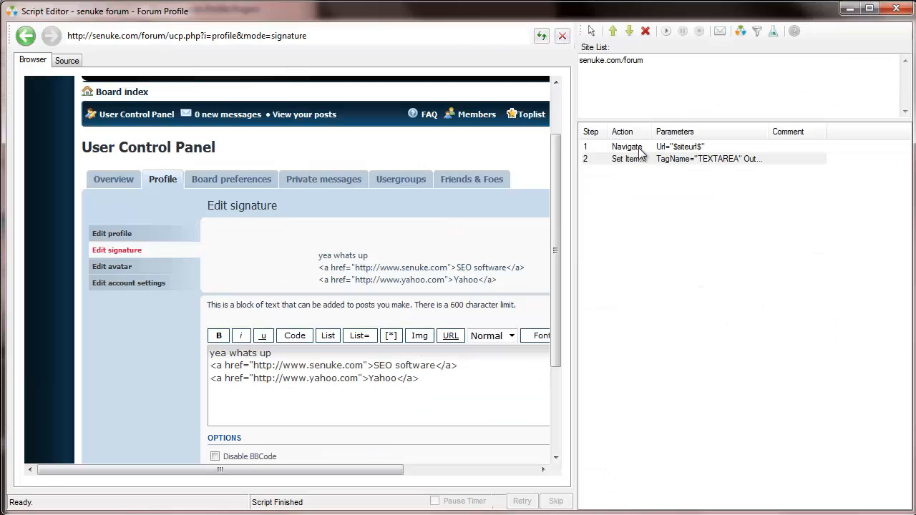
- Run the signature action again from the script editor and examine which link it puts in the signature box
left_click(644, 158)
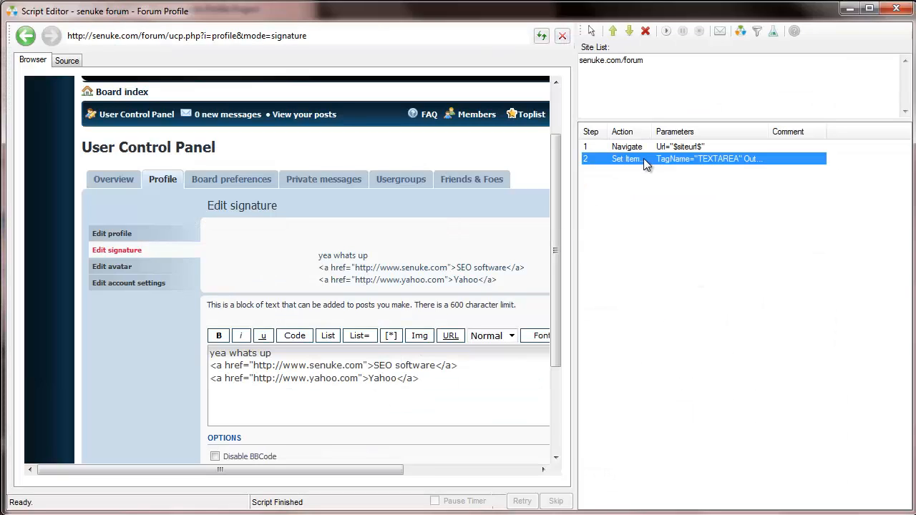
right_click(643, 158)
left_click(690, 219)
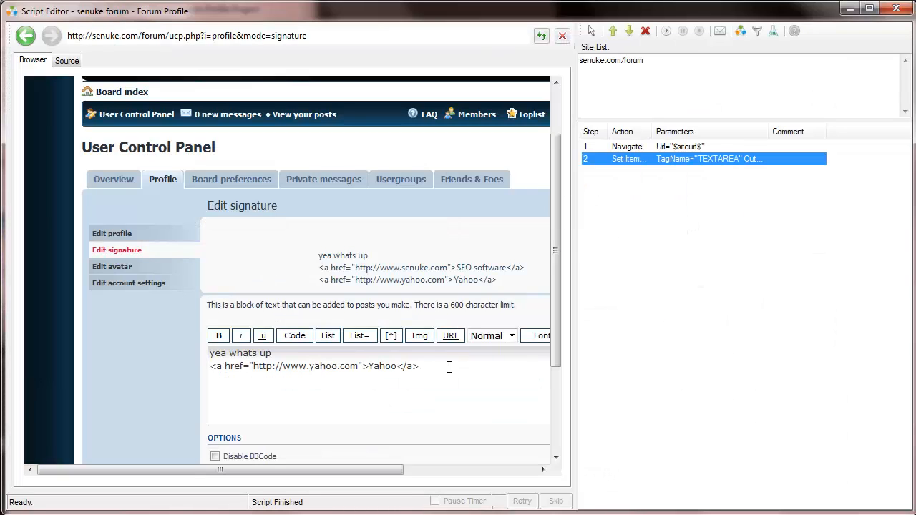
left_click(358, 366)
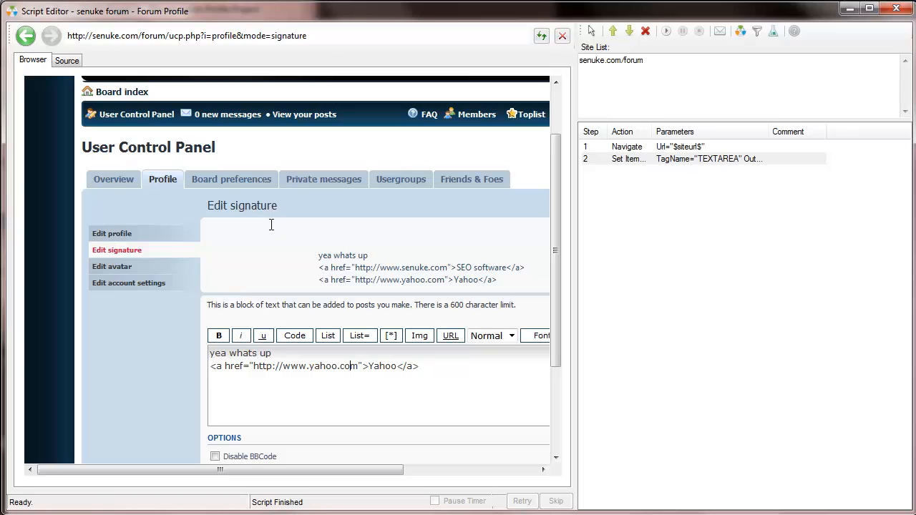
- On the forum's Edit profile page, add a script action that sets the Website field to $Url$, and run it
left_click(176, 235)
scroll(560, 146, "down", 3)
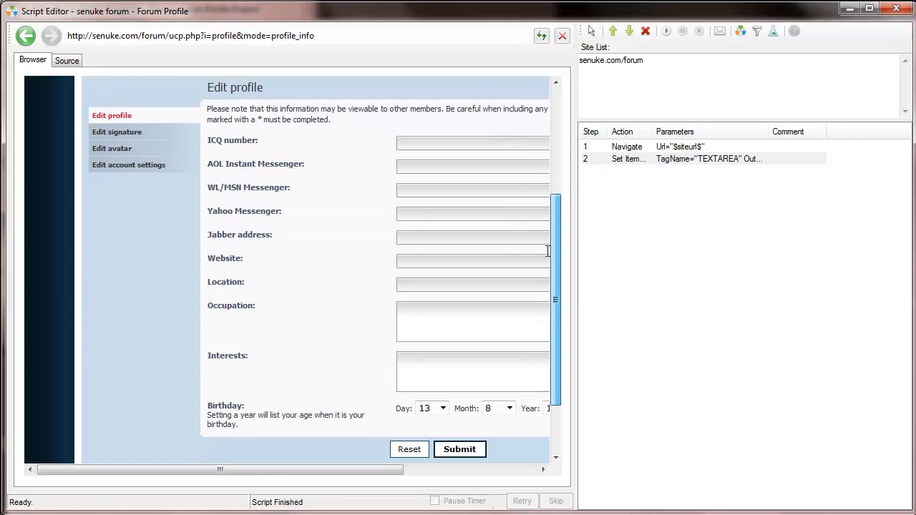
left_click(416, 258)
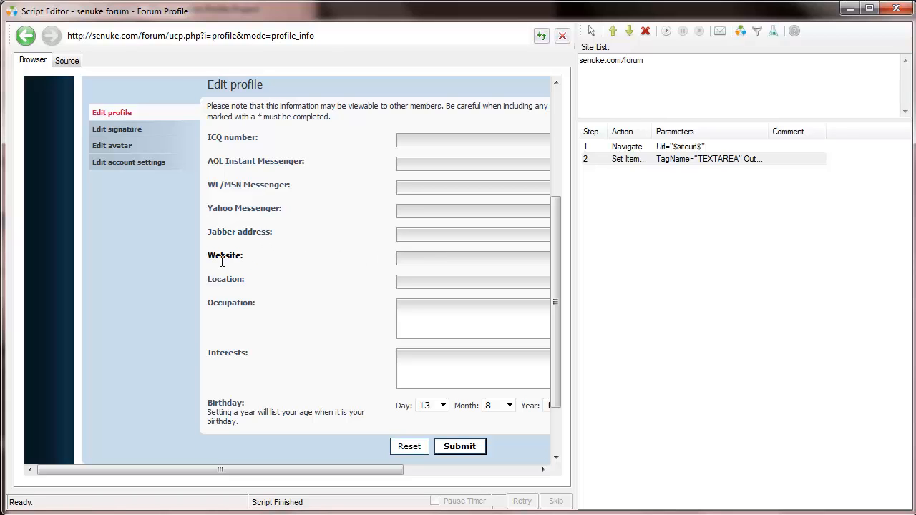
left_click(591, 30)
left_click(419, 256)
left_click(447, 280)
left_click(593, 259)
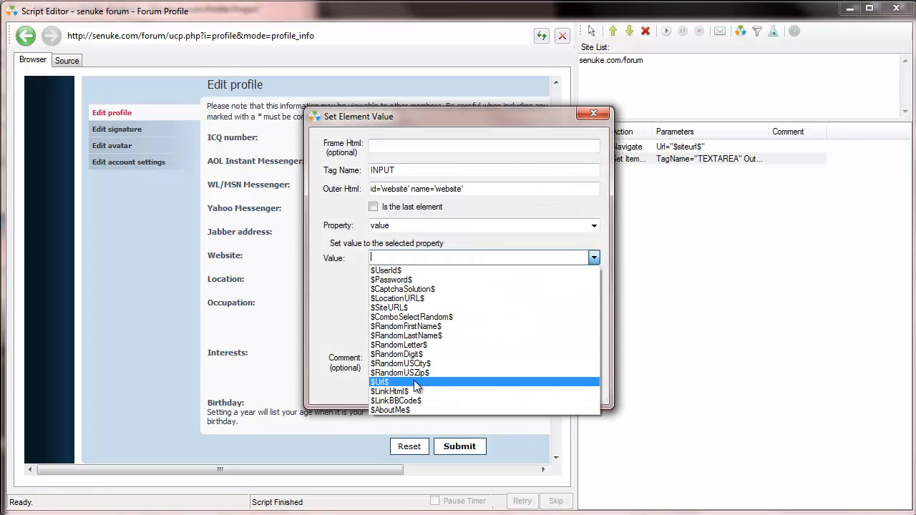
left_click(420, 387)
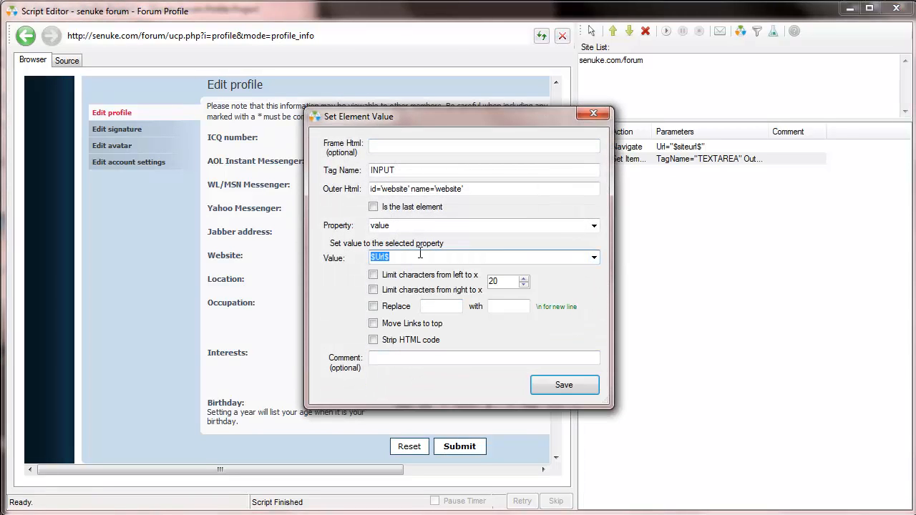
left_click(564, 386)
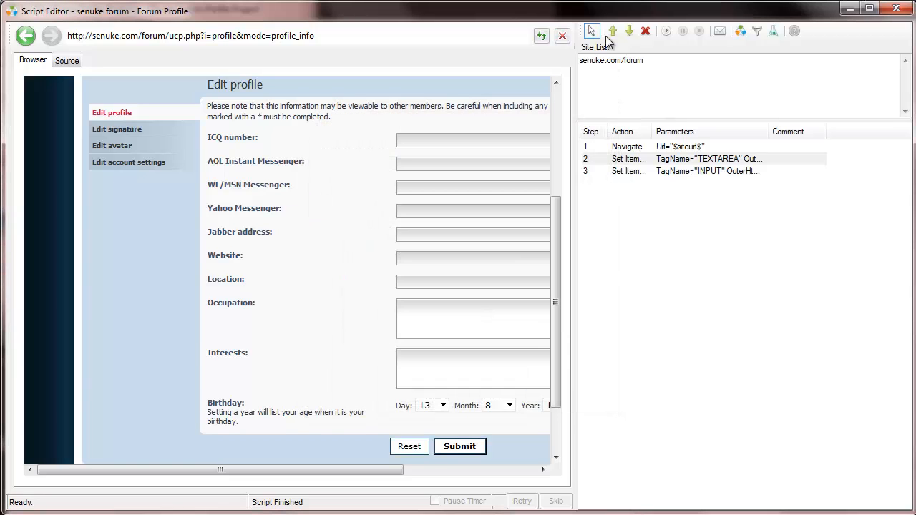
right_click(636, 178)
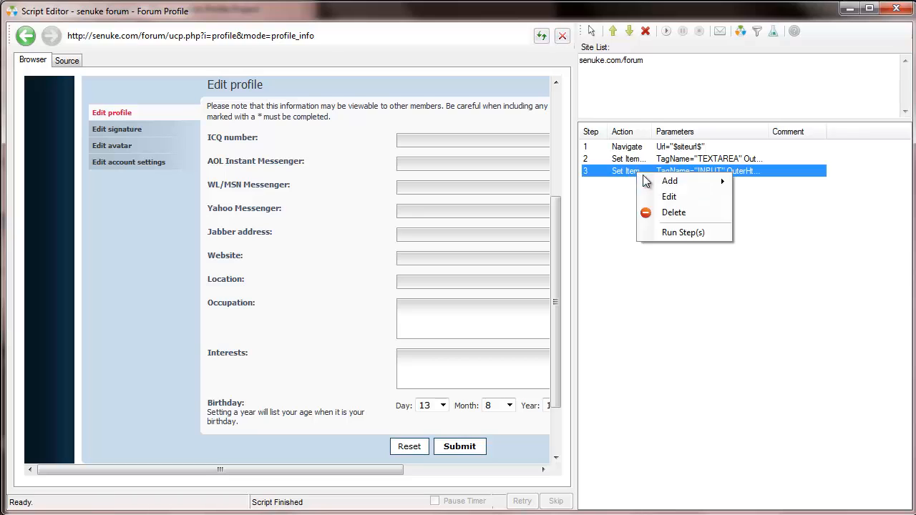
left_click(677, 232)
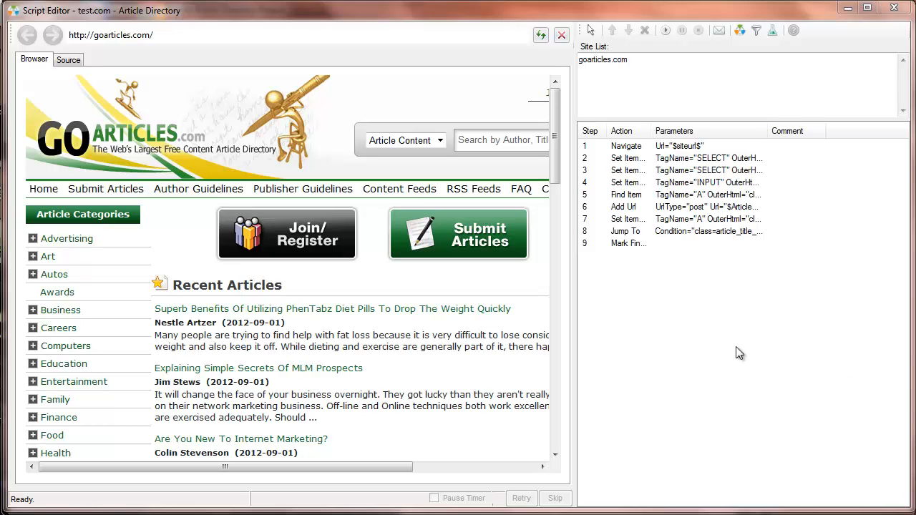
- Examine the conditions offered for a new Check If action in the goarticles.com script, and close it without saving
right_click(659, 275)
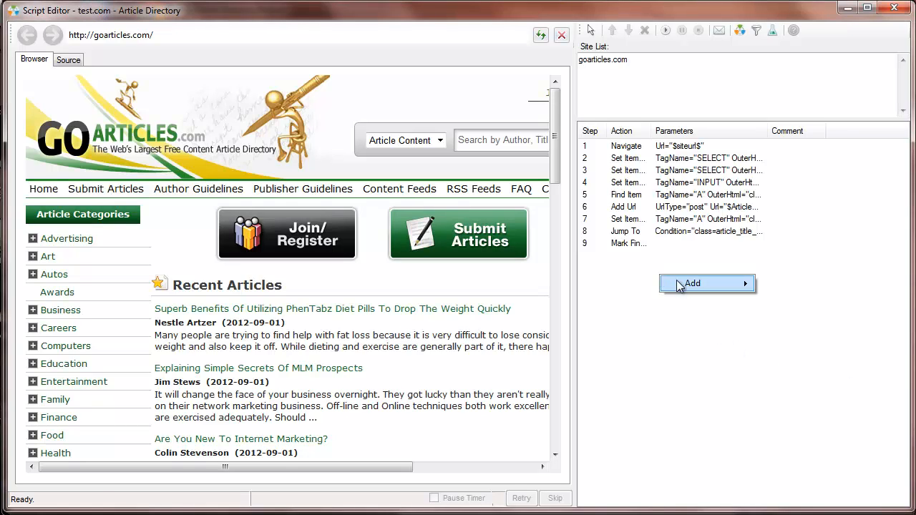
mouse_move(680, 285)
left_click(806, 317)
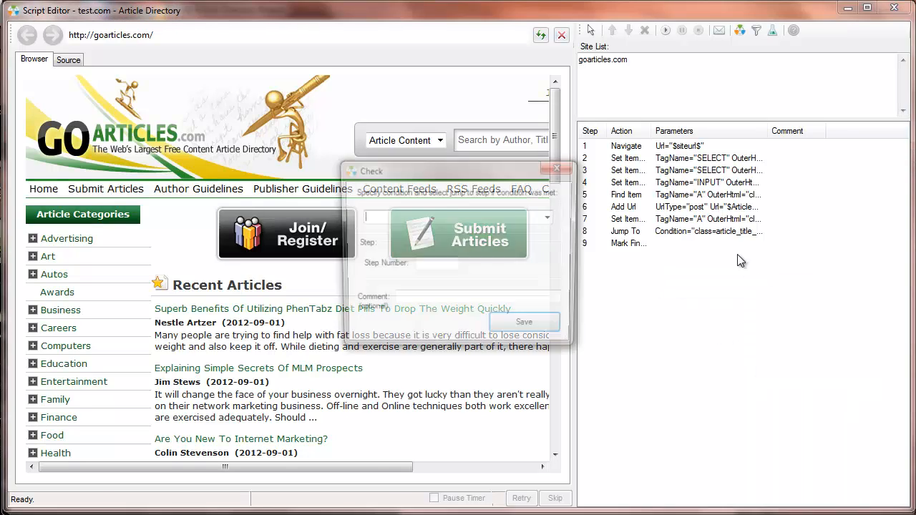
left_click(551, 219)
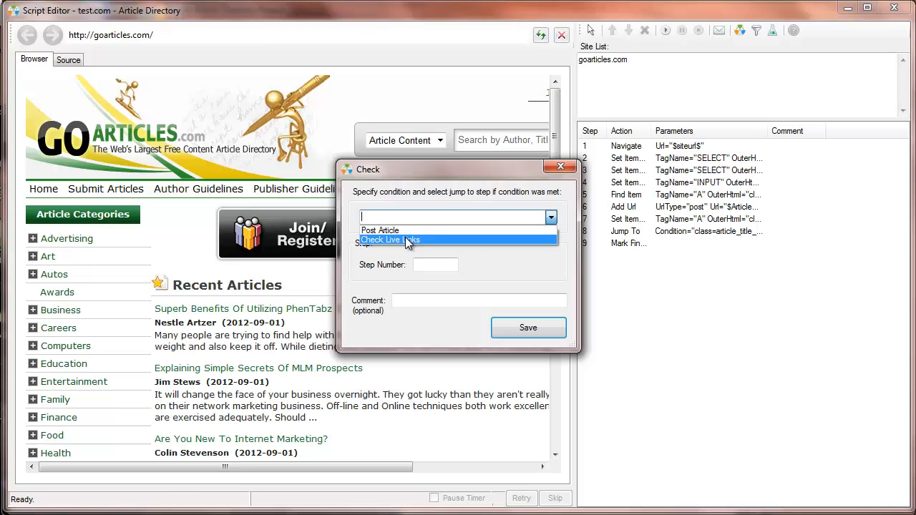
left_click(552, 219)
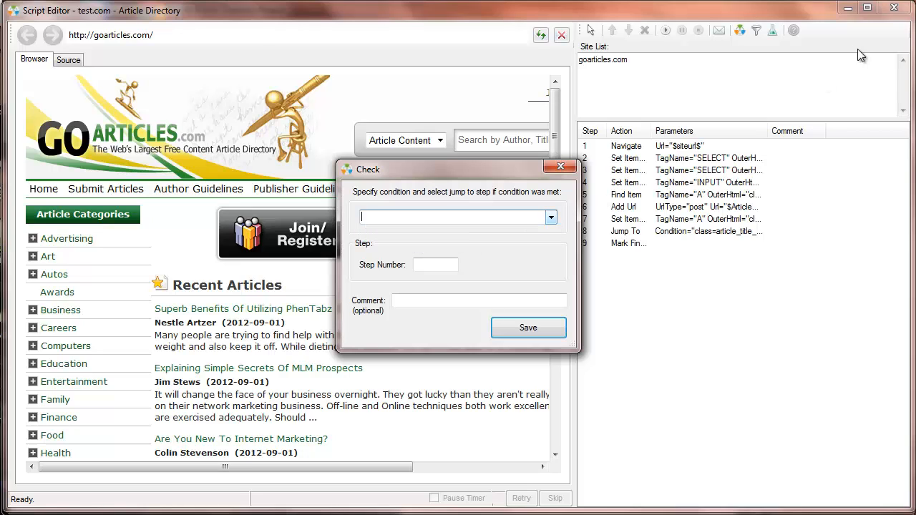
left_click(561, 166)
- Switch to the article directory project and examine the run modes it offers
left_click(847, 8)
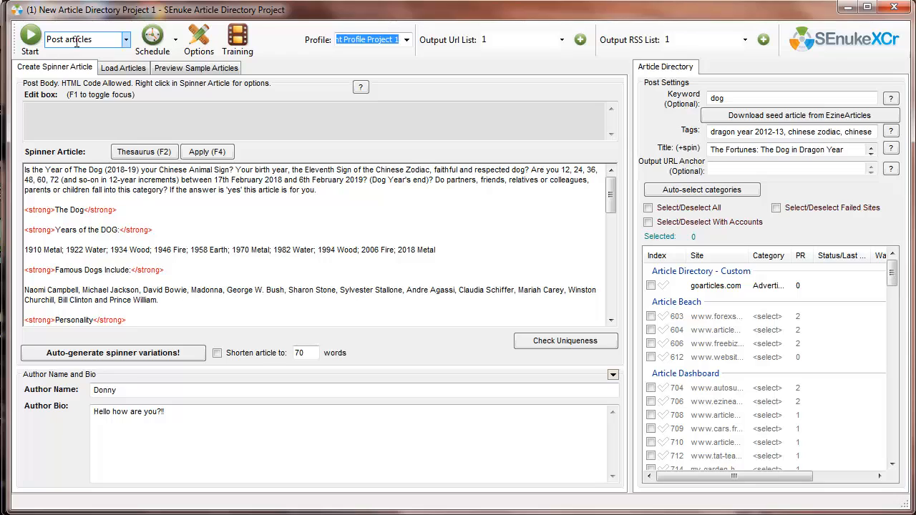
left_click(126, 41)
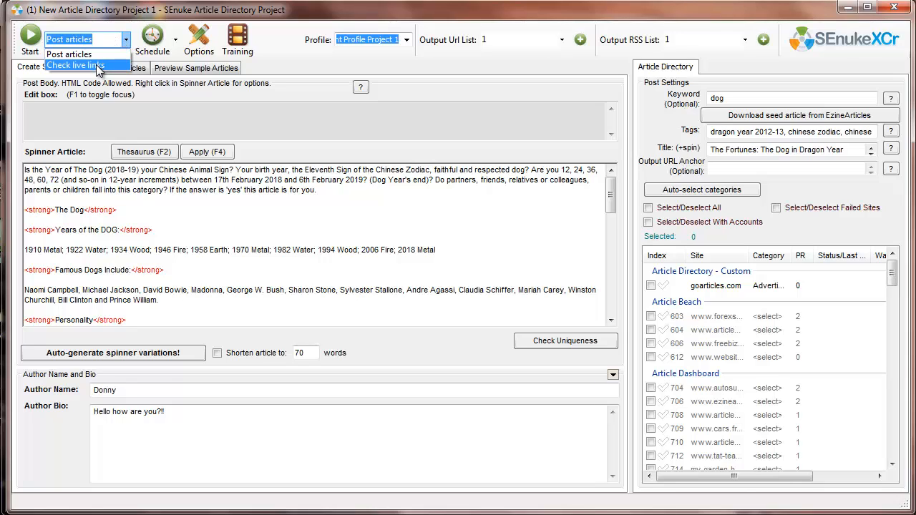
left_click(126, 43)
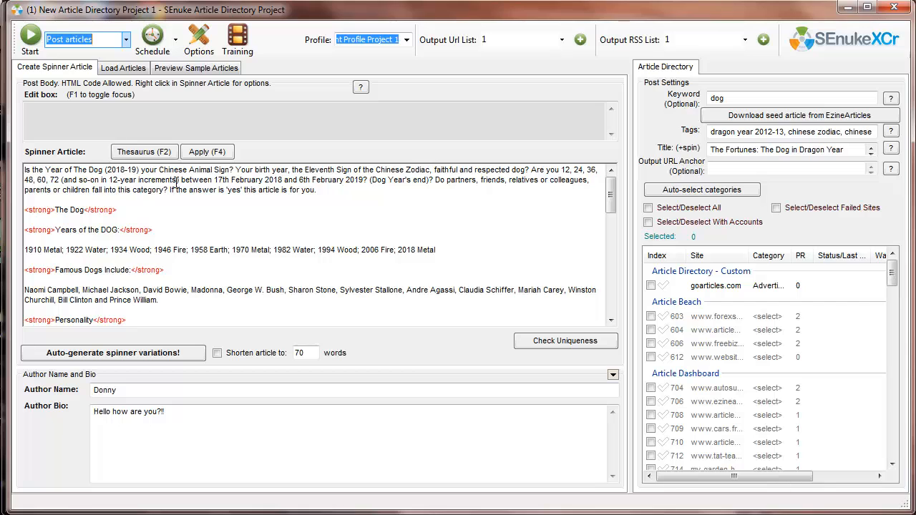
- Reopen the goarticles.com script and start a new Check If action with the condition Check Live Links
left_click(753, 287)
double_click(752, 286)
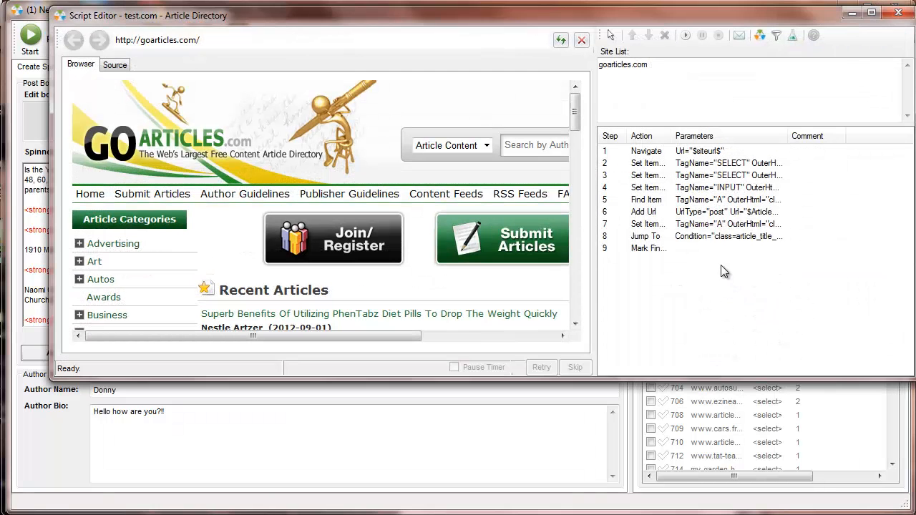
right_click(720, 279)
mouse_move(764, 273)
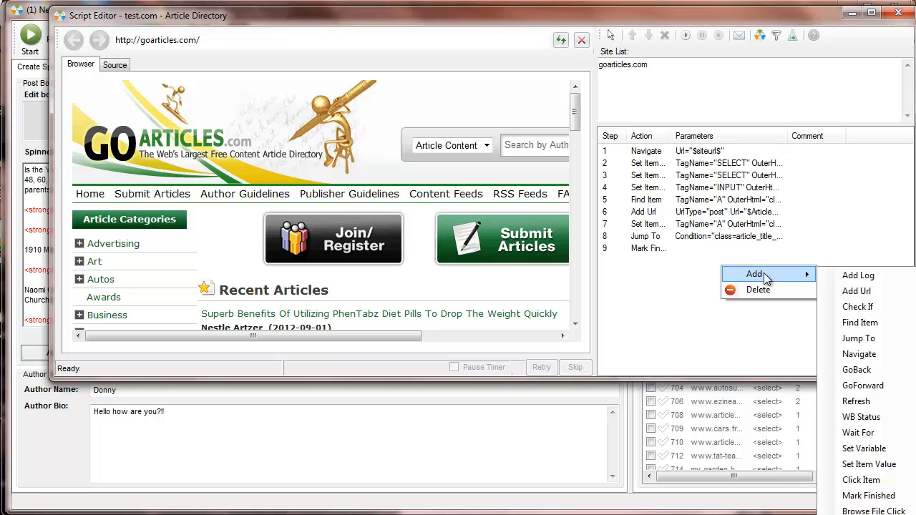
left_click(853, 309)
left_click(577, 155)
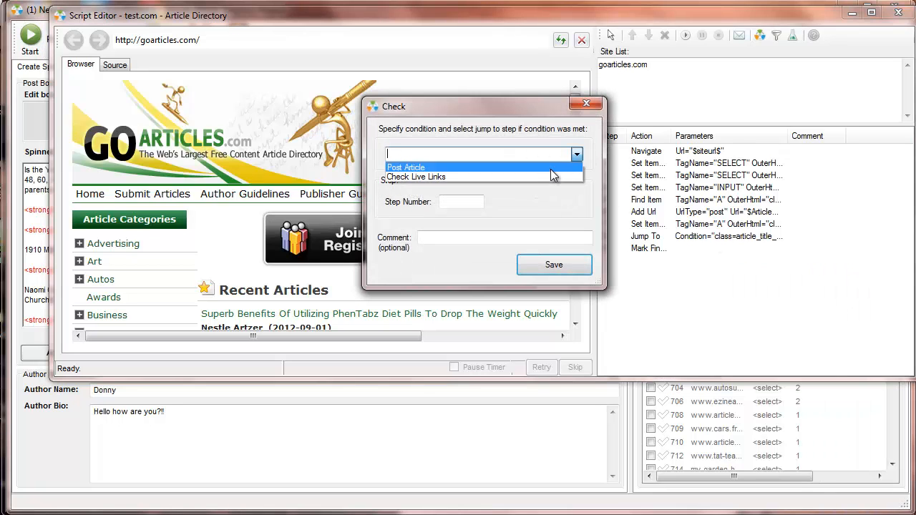
left_click(533, 177)
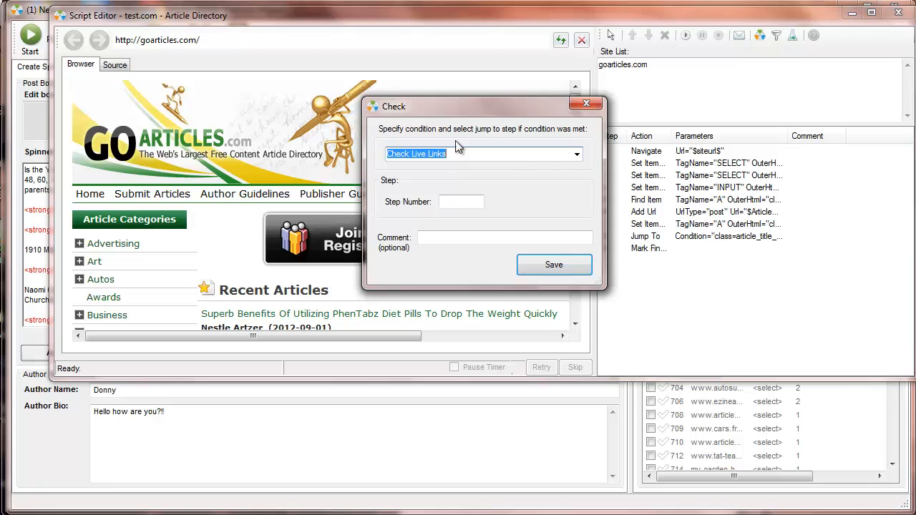
left_click(465, 203)
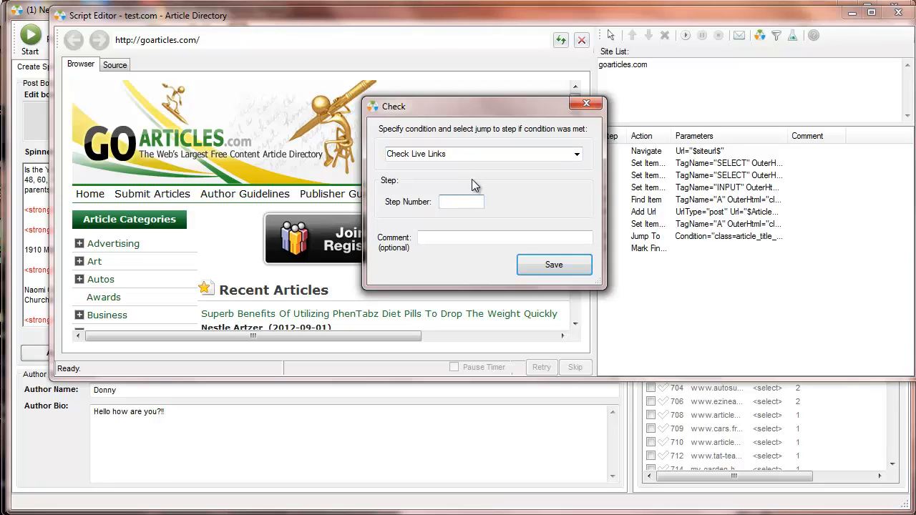
left_click_drag(497, 115, 445, 106)
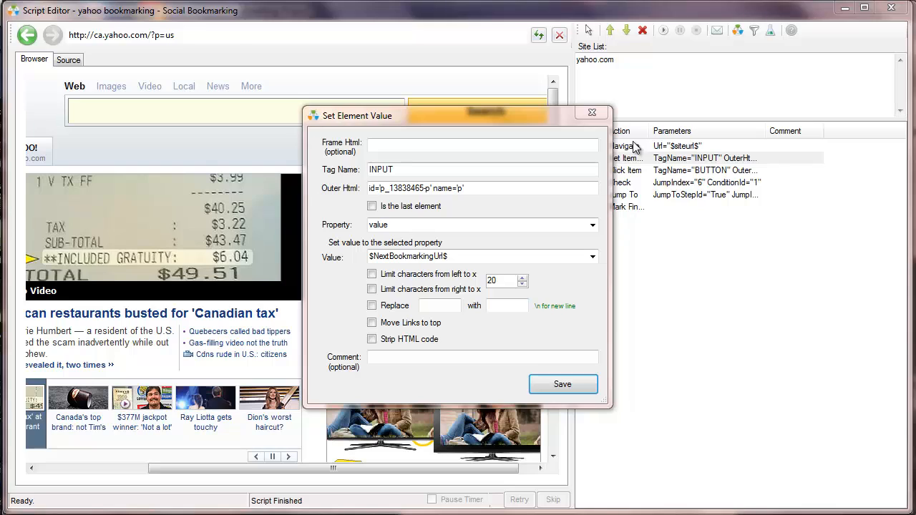
- Examine the bookmarking URL variables for the yahoo bookmarking script's search field, try $CurrentBookmarkingUrl$, and close the Set Element Value action without saving
left_click(593, 257)
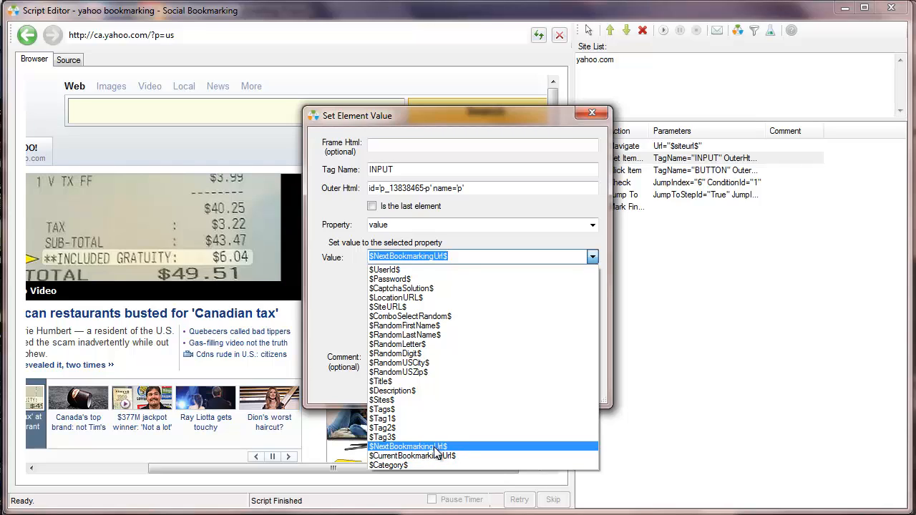
left_click(593, 258)
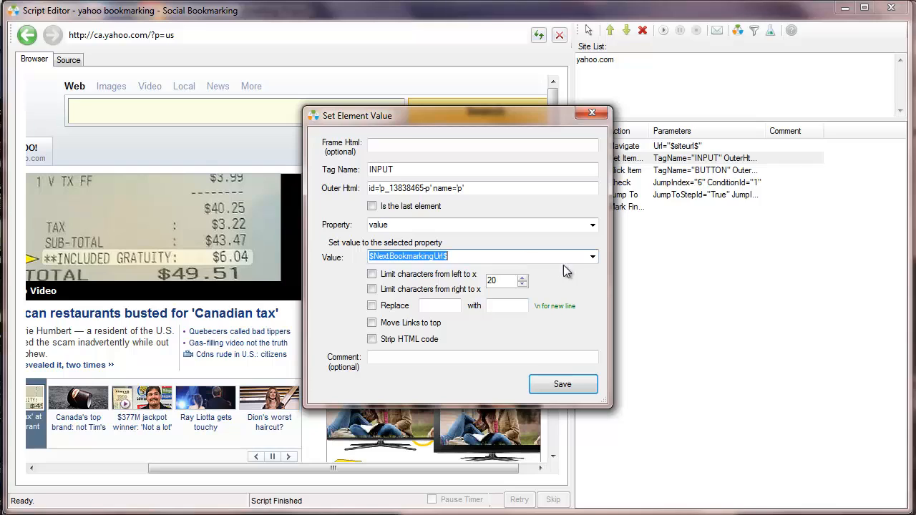
left_click(593, 257)
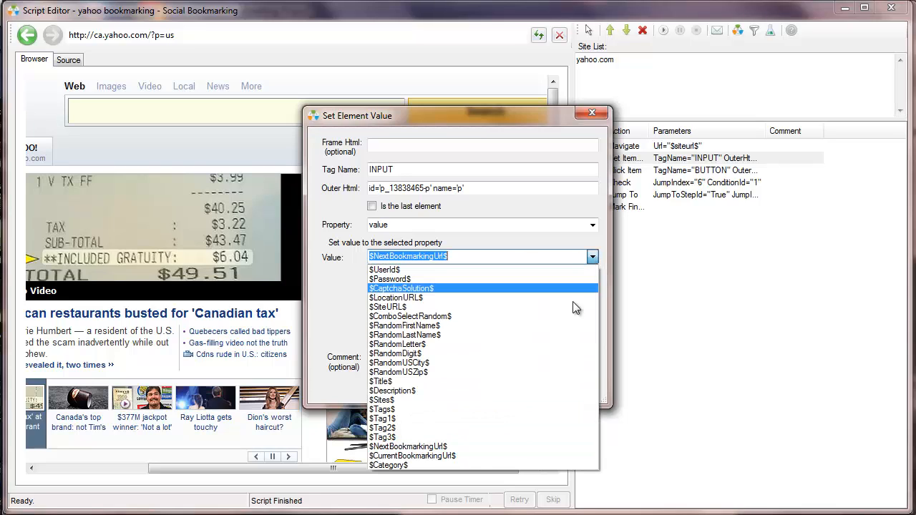
left_click(428, 456)
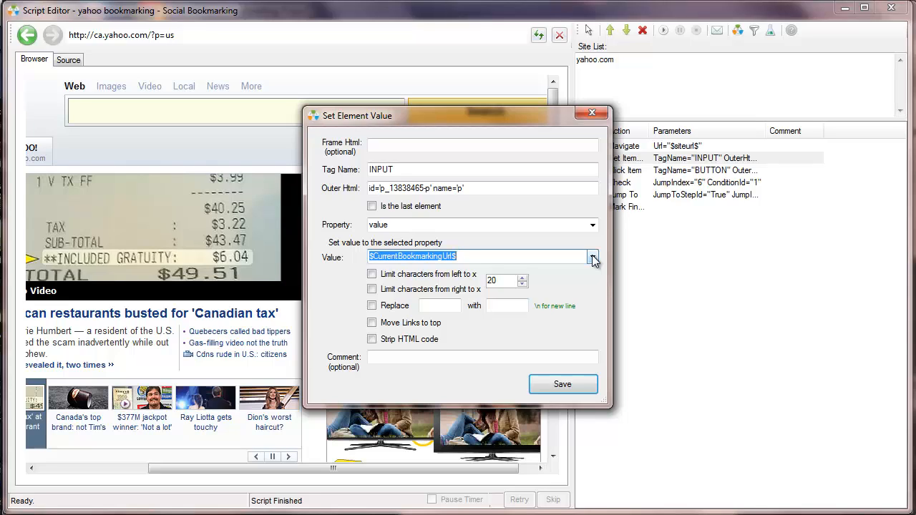
left_click(500, 254)
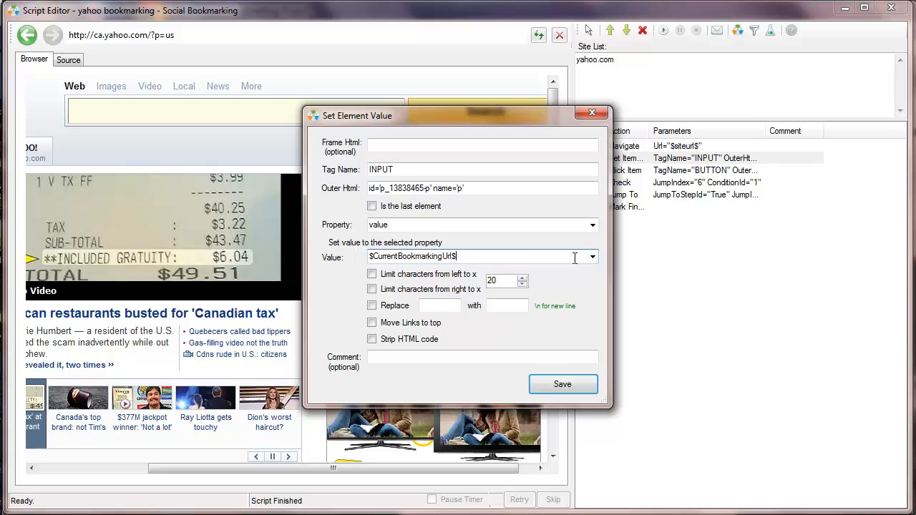
left_click(594, 114)
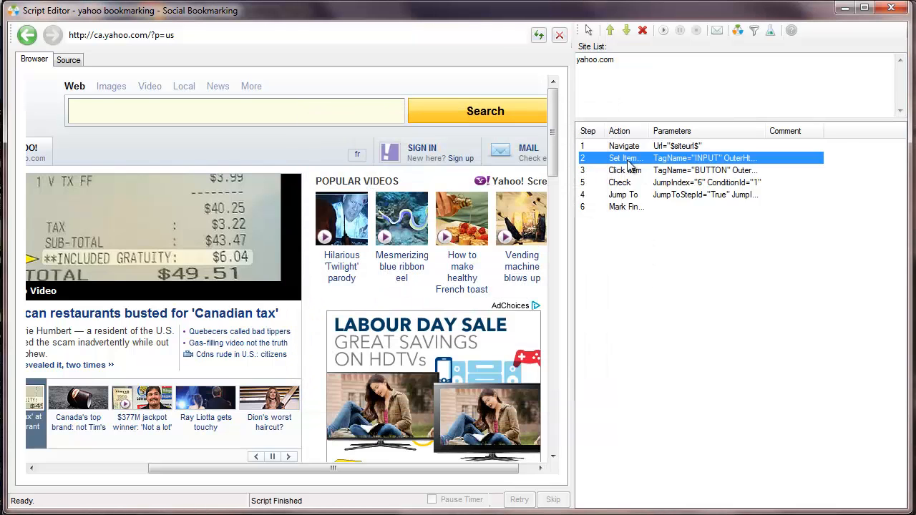
double_click(656, 164)
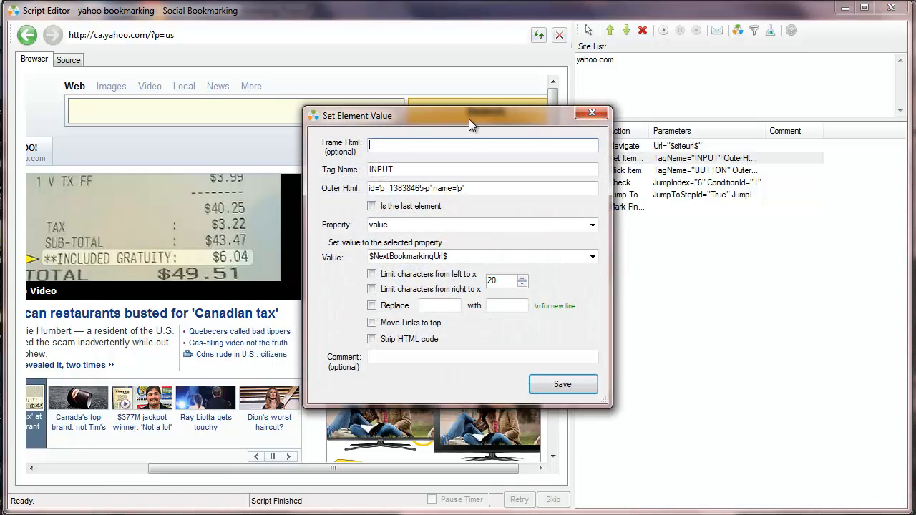
left_click(592, 113)
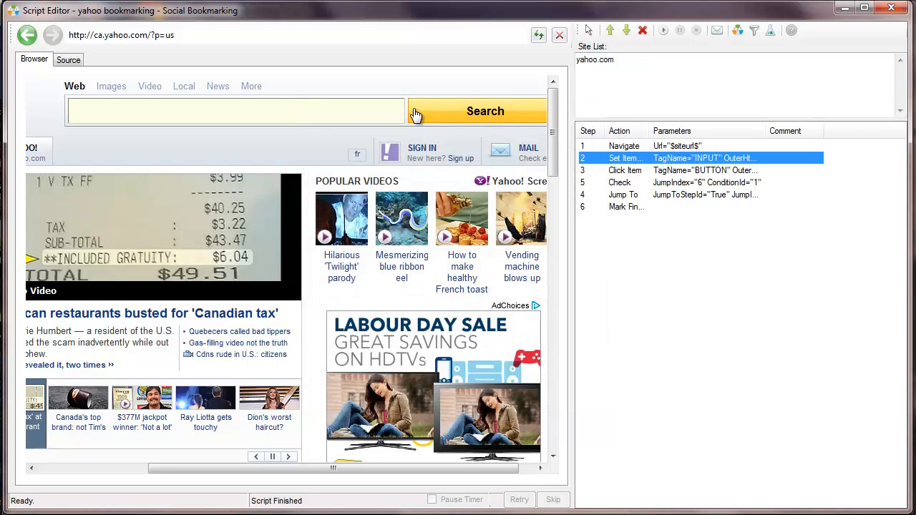
- Examine the condition and target step number of the yahoo bookmarking script's Check action, and close it without saving
left_click(652, 172)
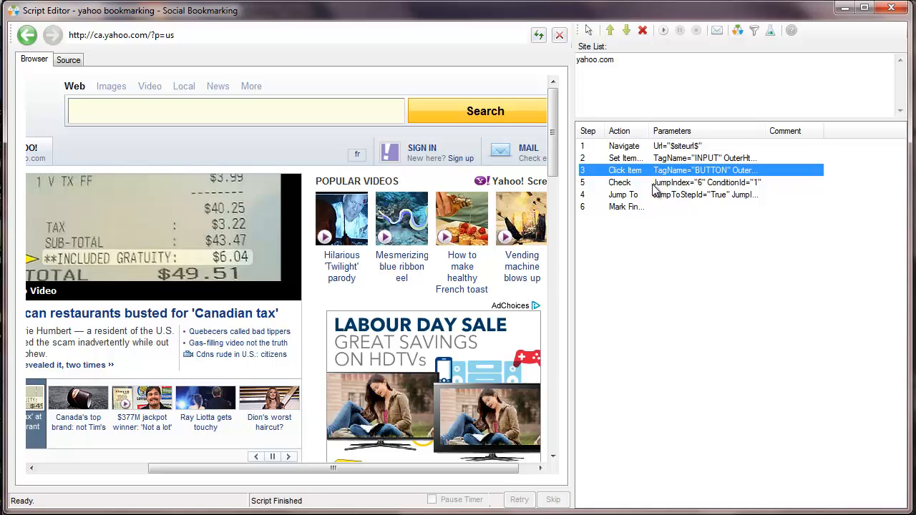
left_click(656, 185)
double_click(654, 188)
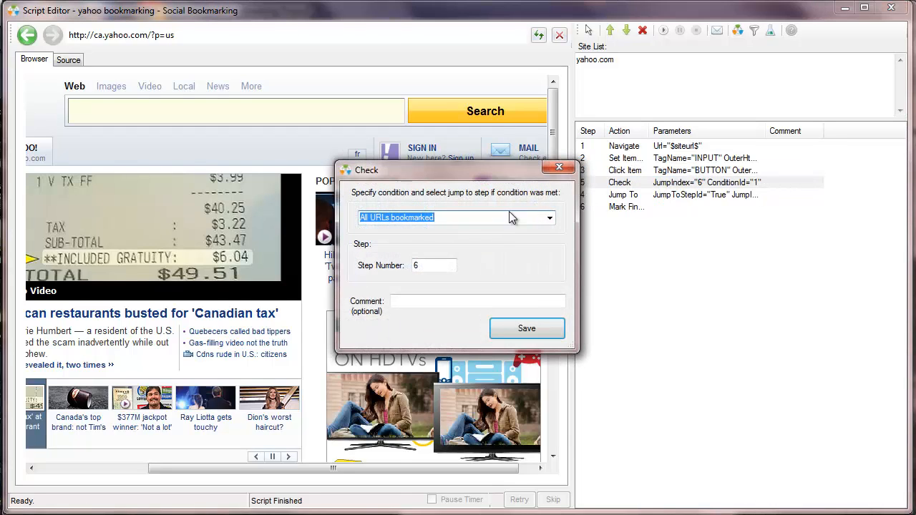
left_click(548, 222)
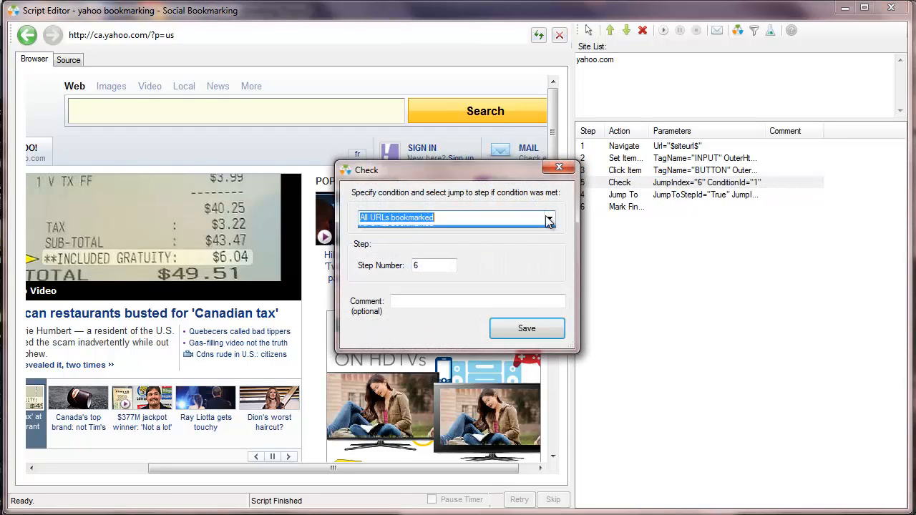
left_click(474, 219)
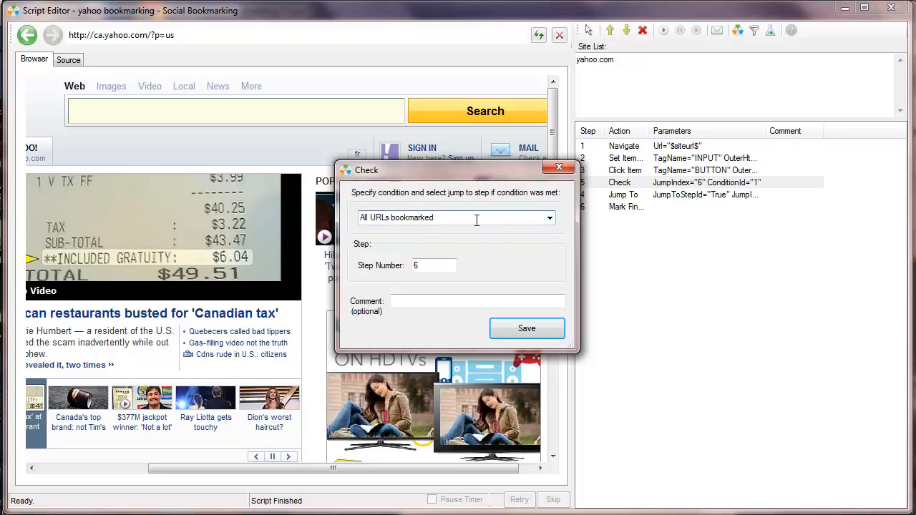
double_click(436, 266)
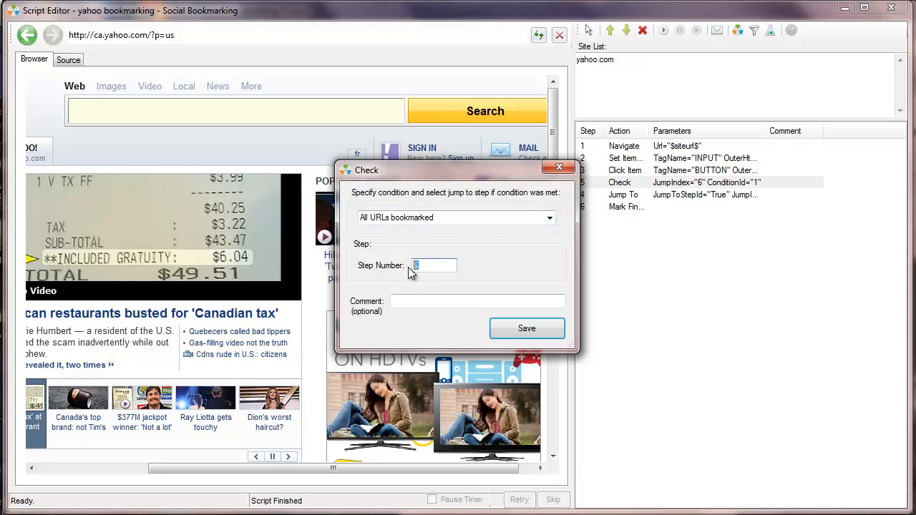
left_click_drag(482, 170, 422, 166)
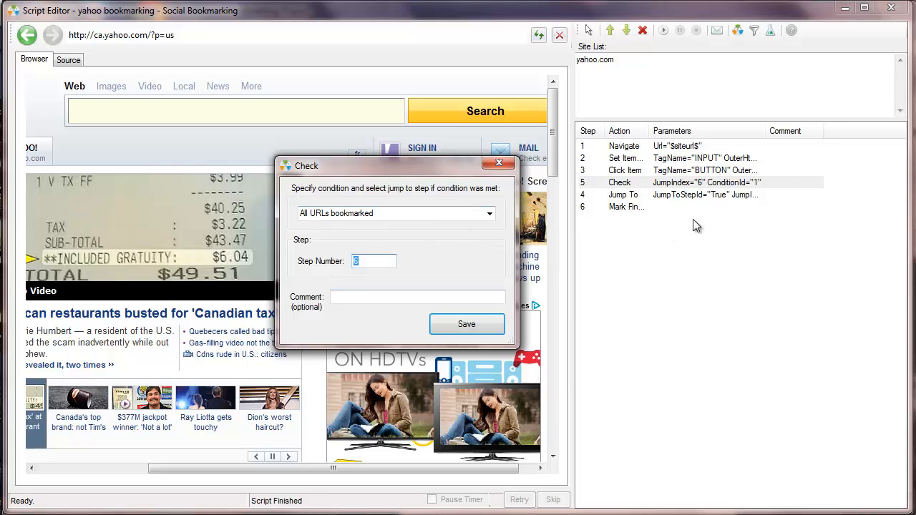
left_click(502, 164)
- Examine the target step of the yahoo bookmarking script's Jump To action, and close it without saving
double_click(653, 195)
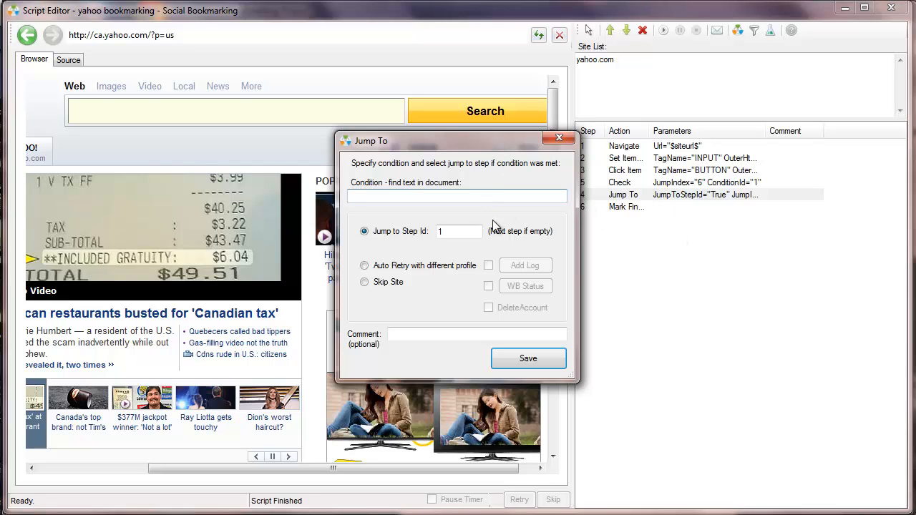
left_click_drag(458, 231, 434, 230)
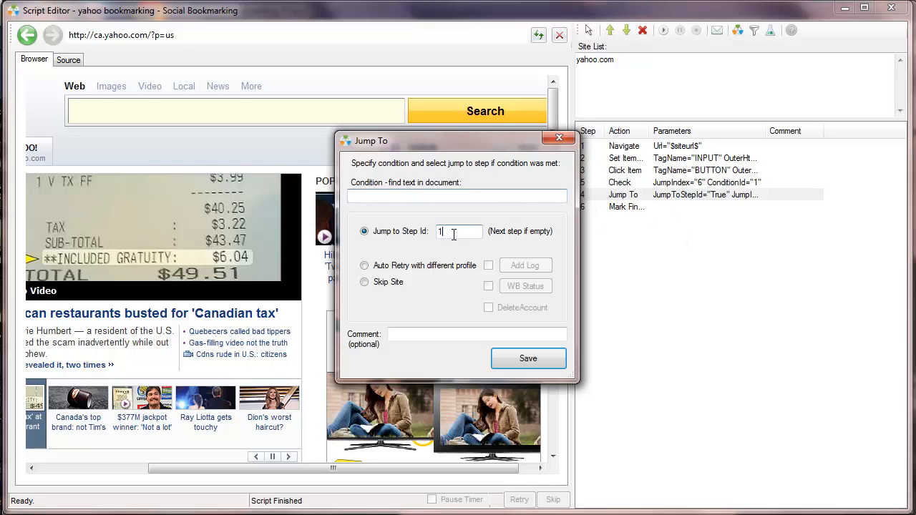
left_click(560, 139)
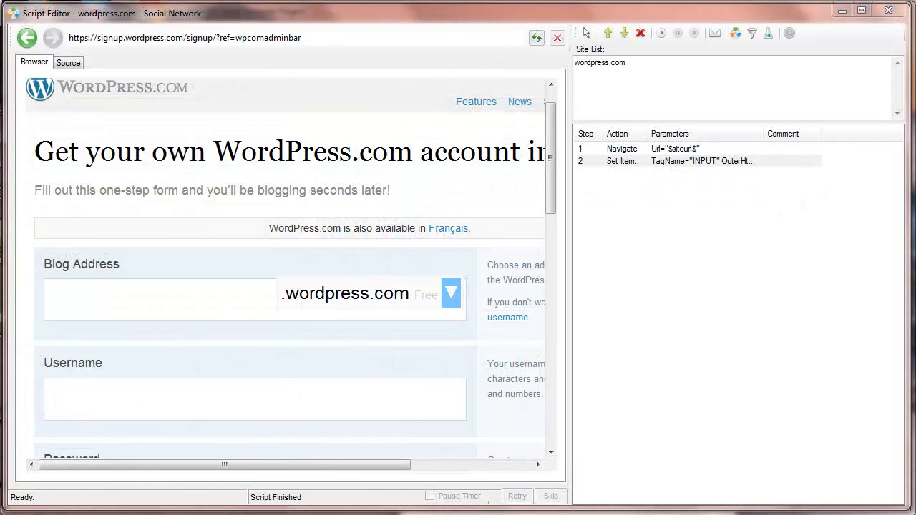
- Examine the variables offered for the Blog Address value in the wordpress.com script, and close the action without saving
double_click(763, 161)
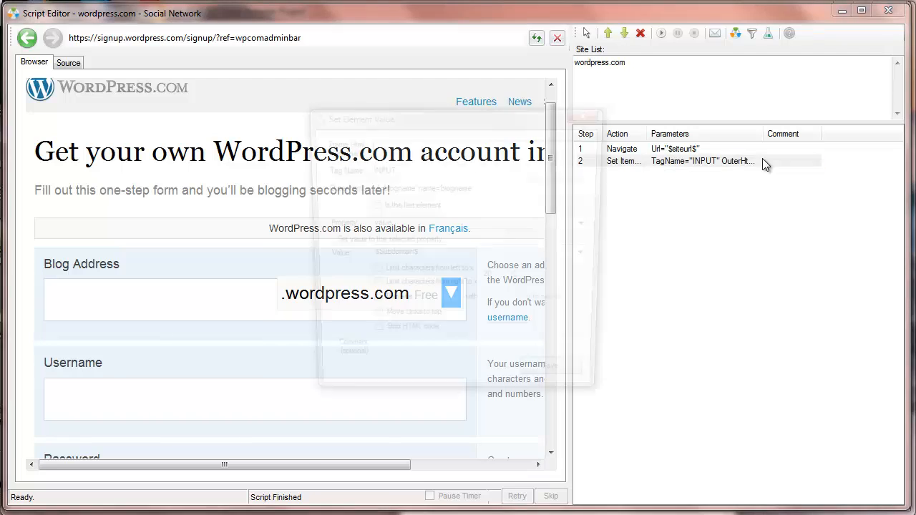
left_click(591, 257)
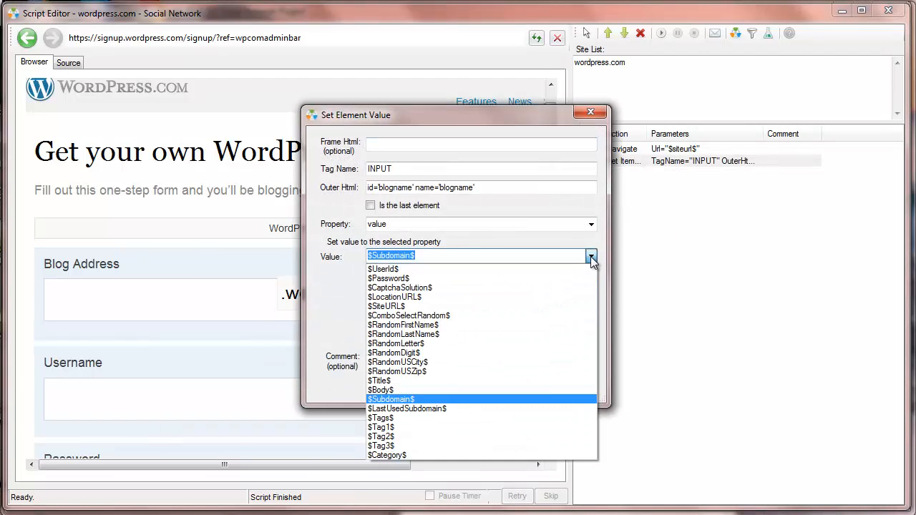
left_click(591, 257)
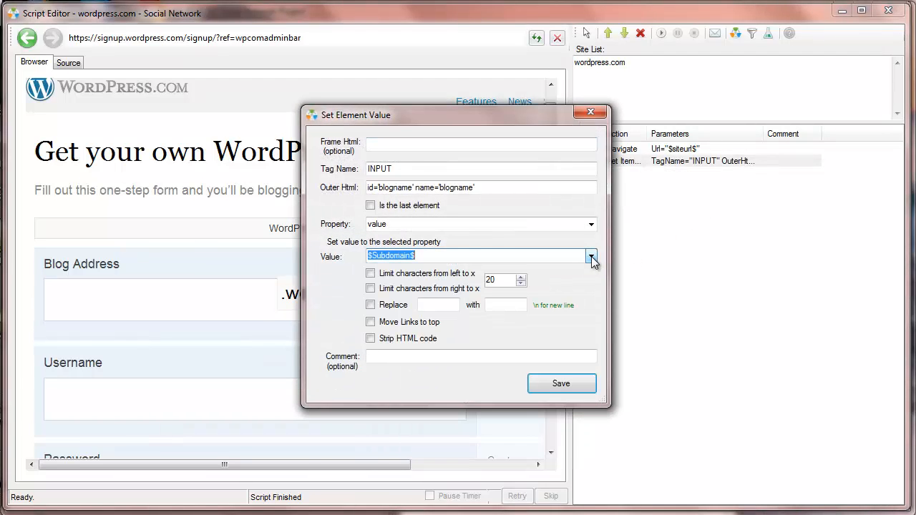
left_click(592, 112)
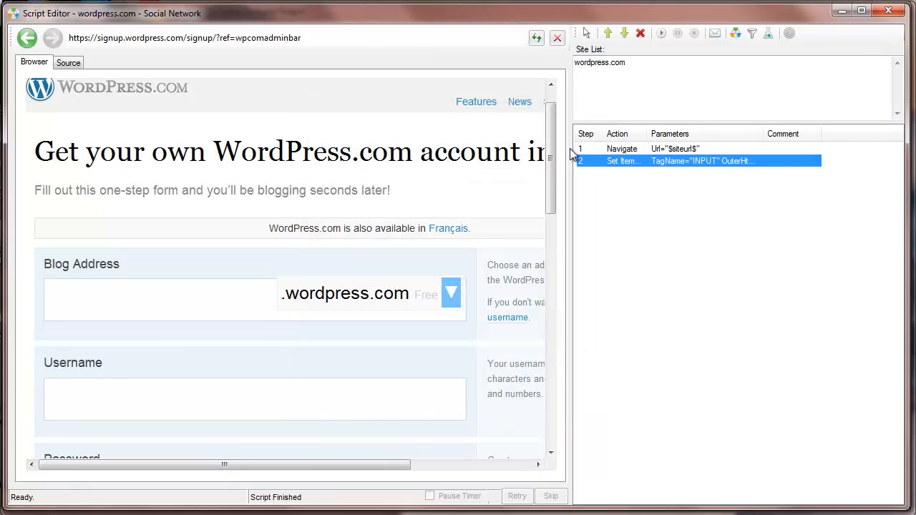
left_click_drag(133, 279, 91, 265)
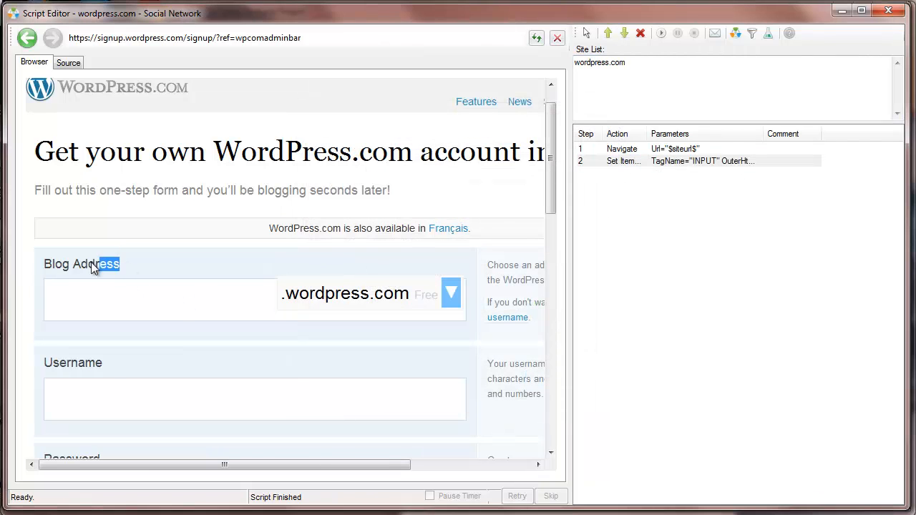
left_click(140, 290)
- Examine the Subdomain spin text in the Social Network project and compare it with the wordpress.com script's Blog Address action
left_click(842, 10)
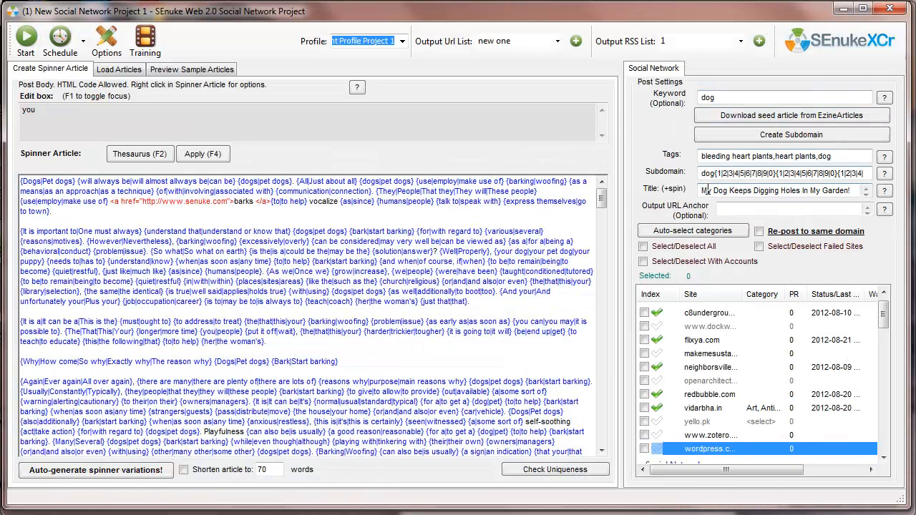
left_click_drag(704, 174, 831, 174)
left_click(851, 174)
left_click(648, 514)
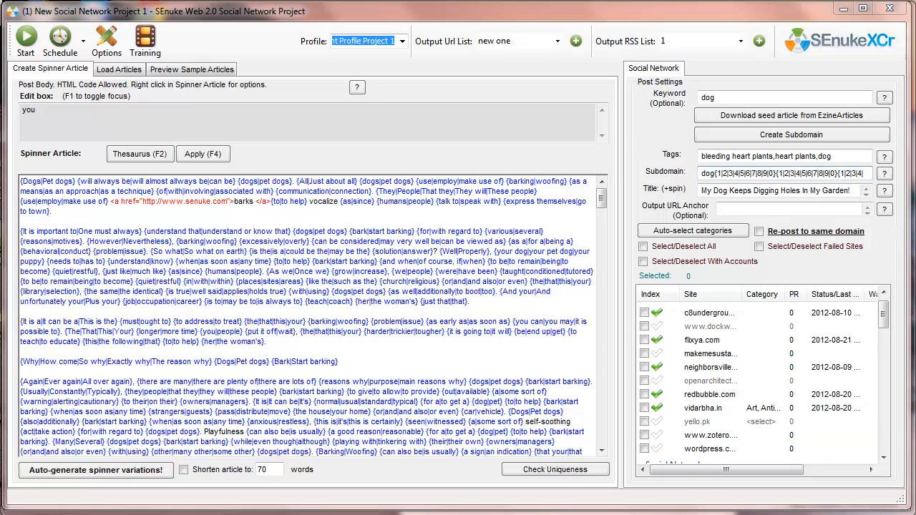
left_click(645, 503)
double_click(711, 160)
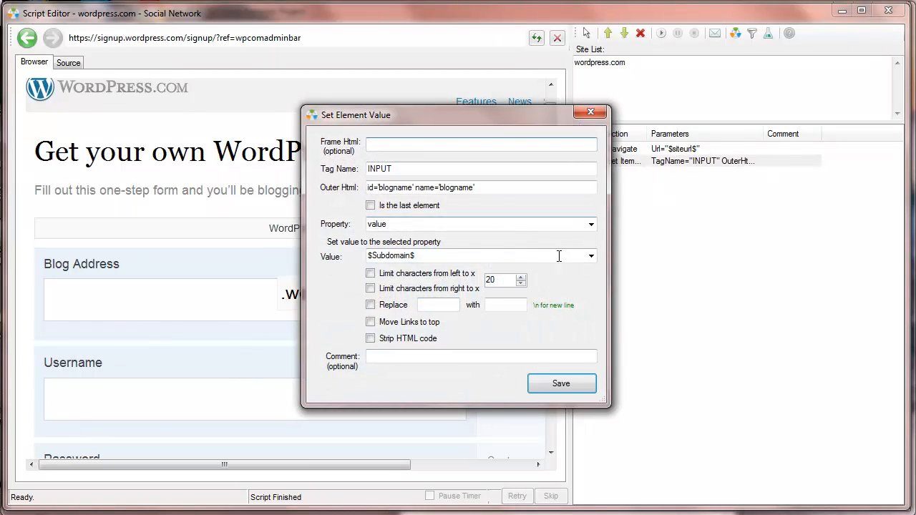
left_click(589, 113)
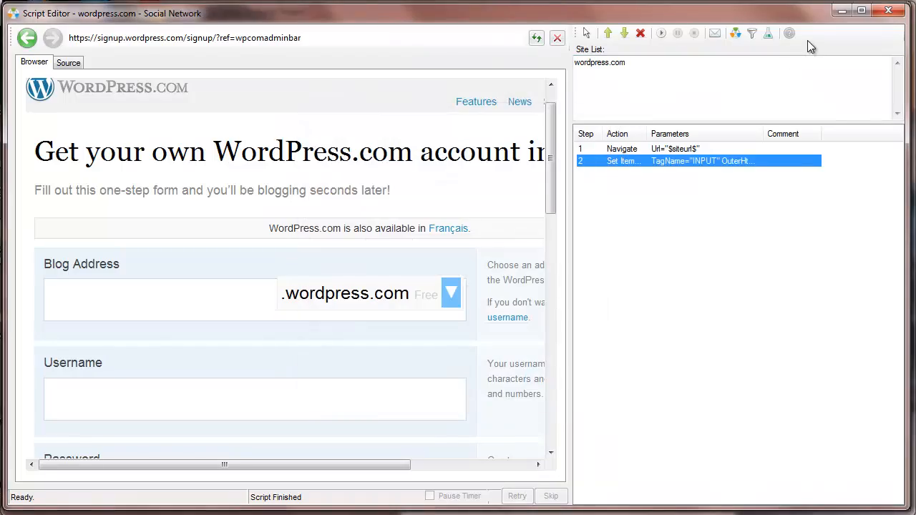
left_click(840, 11)
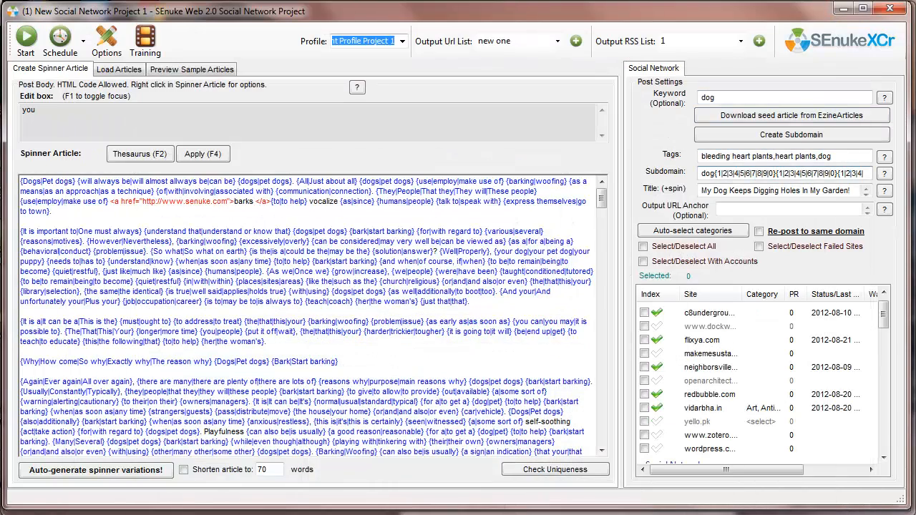
key("alt+Tab")
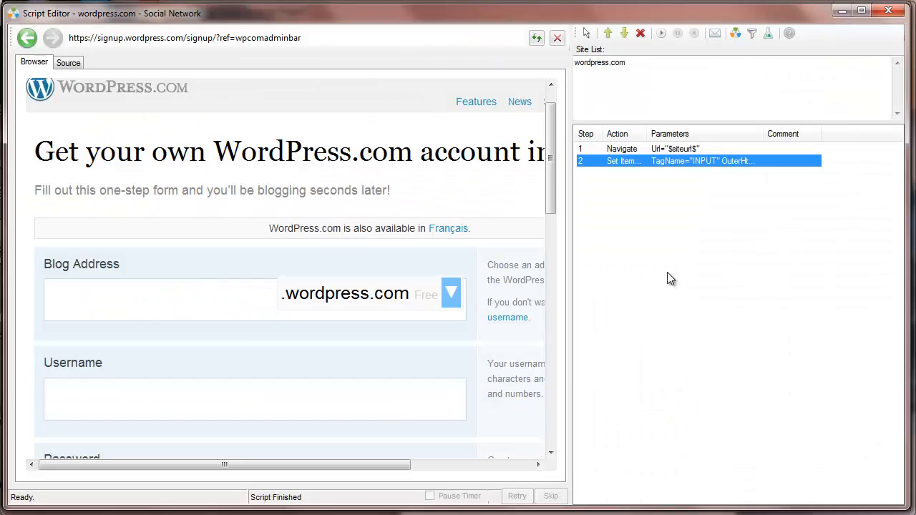
- Set the wordpress.com script's Blog Address action to the $Subdomain$ variable and save it
double_click(704, 164)
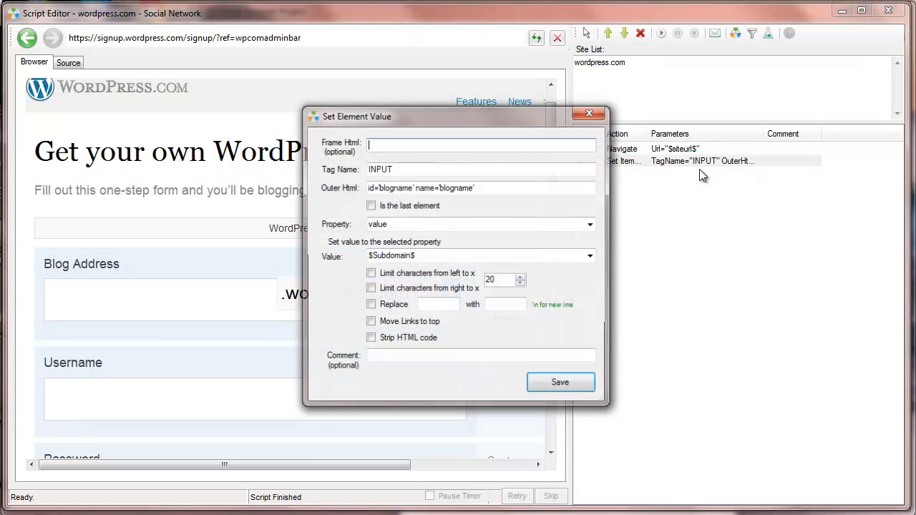
left_click(591, 258)
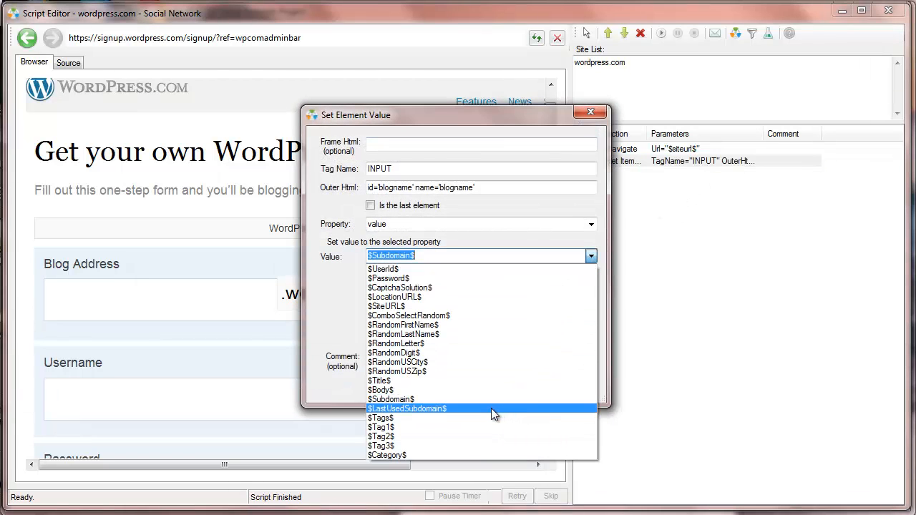
left_click(405, 400)
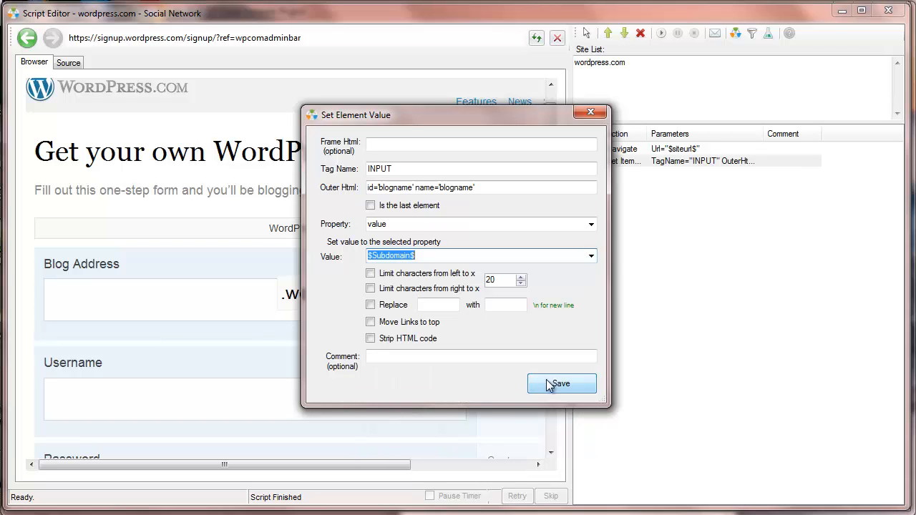
left_click(557, 382)
- Run the Blog Address action three times to fill the field with spun subdomains
right_click(642, 170)
left_click(677, 222)
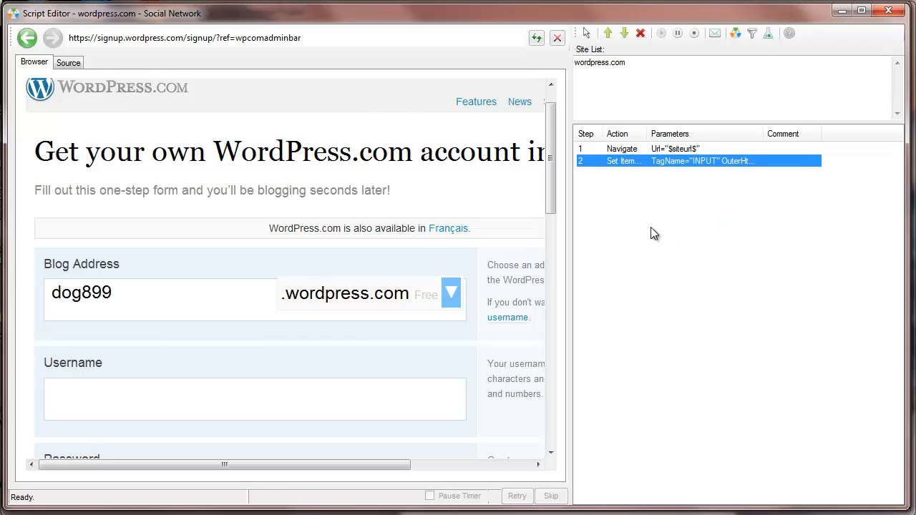
right_click(653, 173)
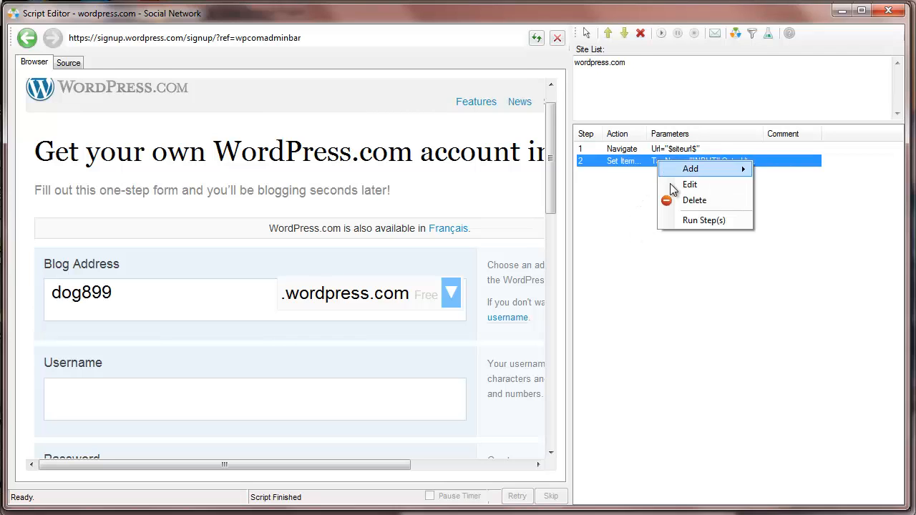
left_click(684, 219)
right_click(664, 166)
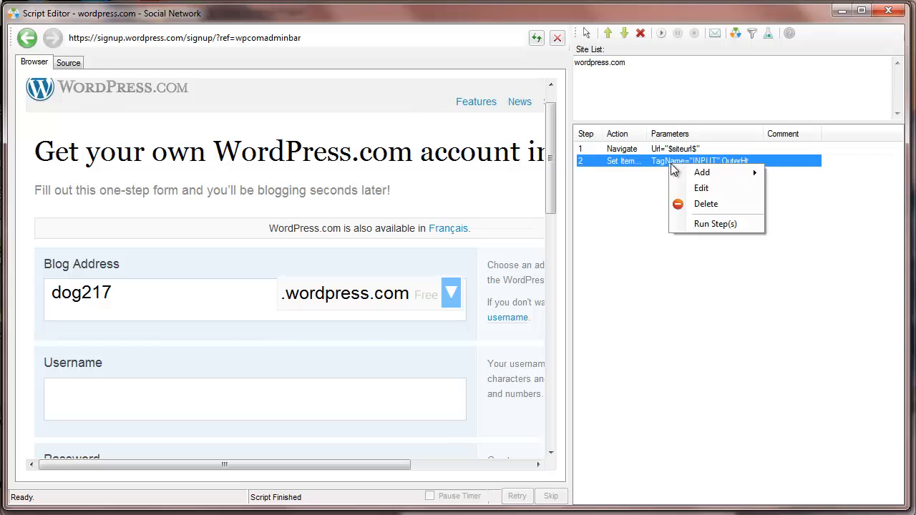
left_click(698, 221)
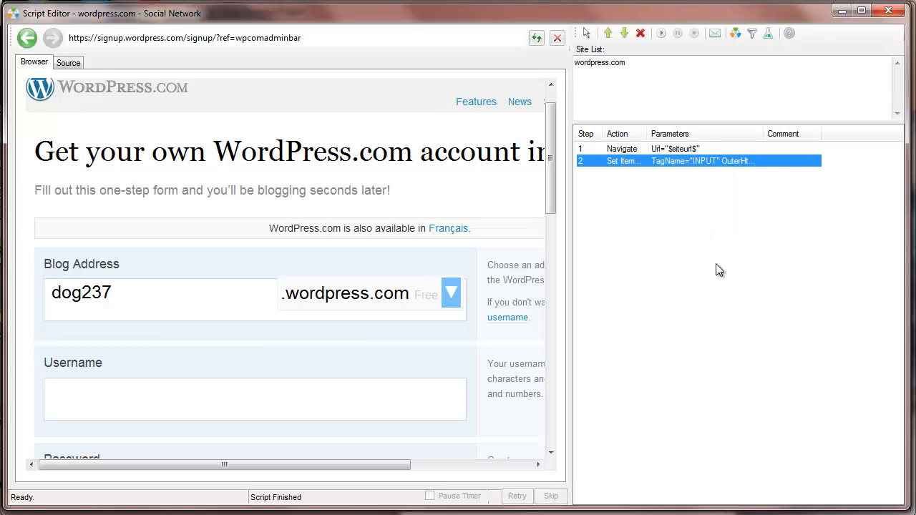